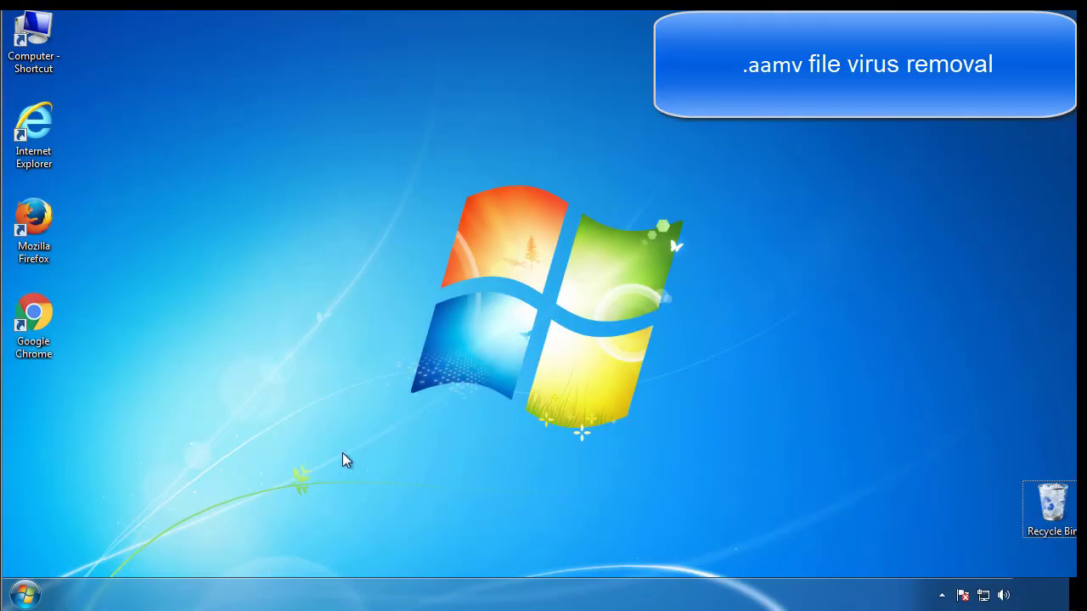
Step: Enable minimal Safe boot in System Configuration (msconfig), restart the computer, and dismiss the safe mode help window
click(34, 595)
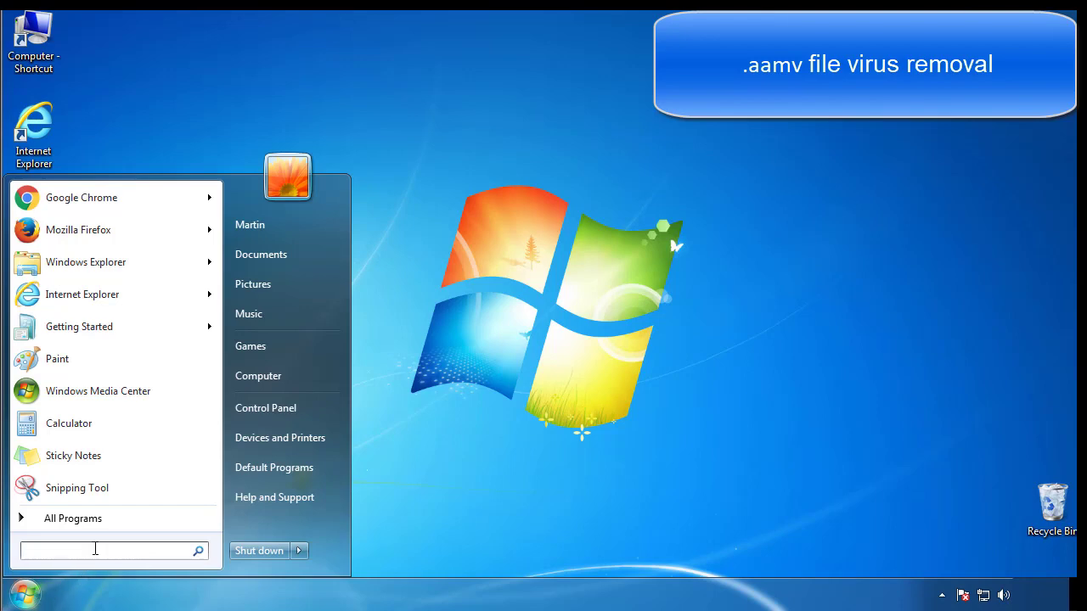
text(msconfig)
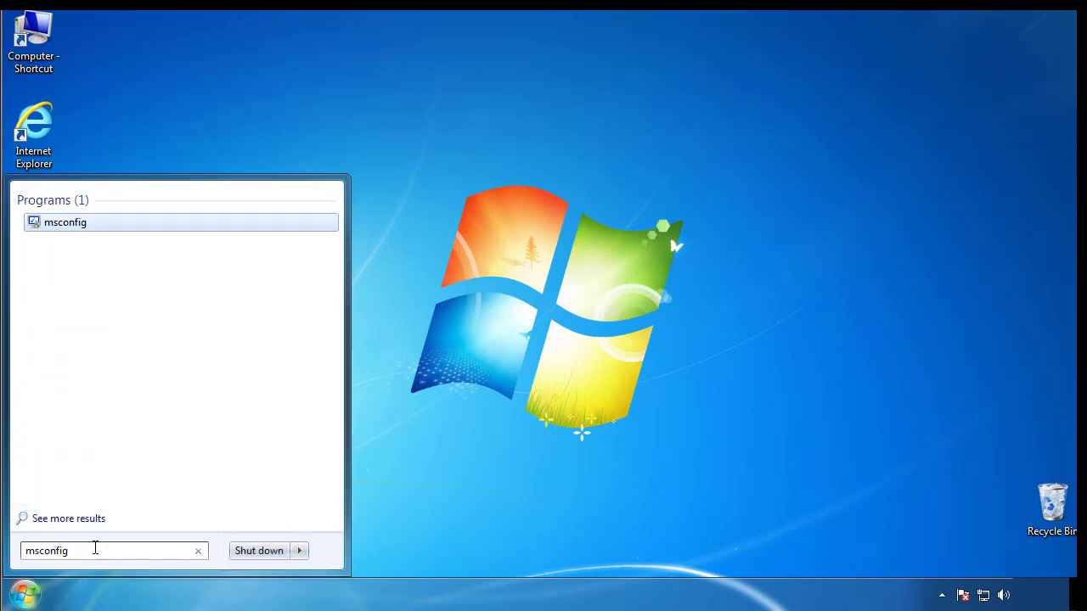
key(Return)
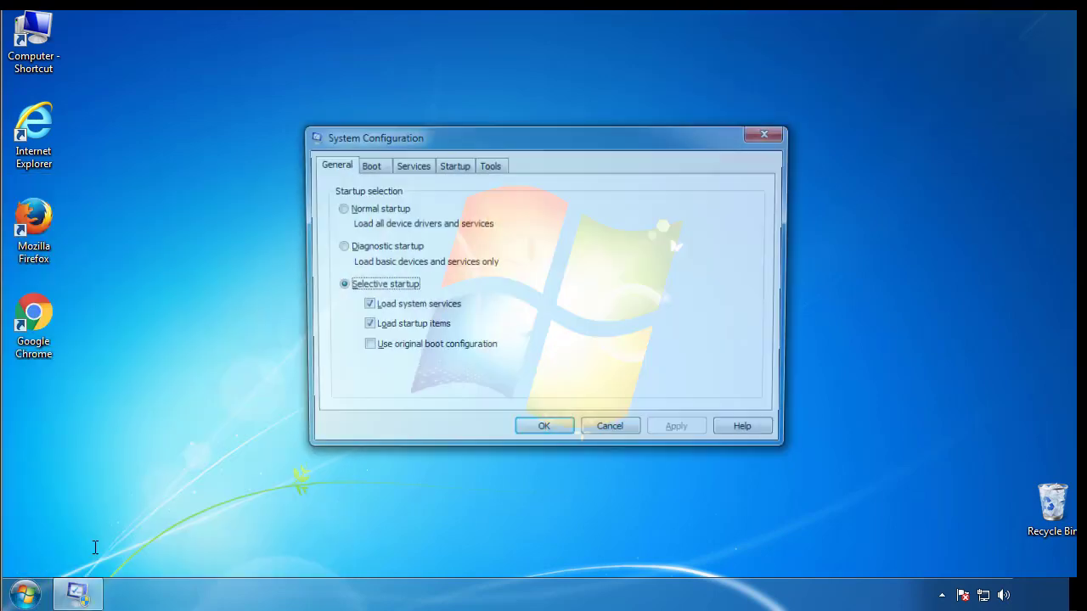
click(367, 167)
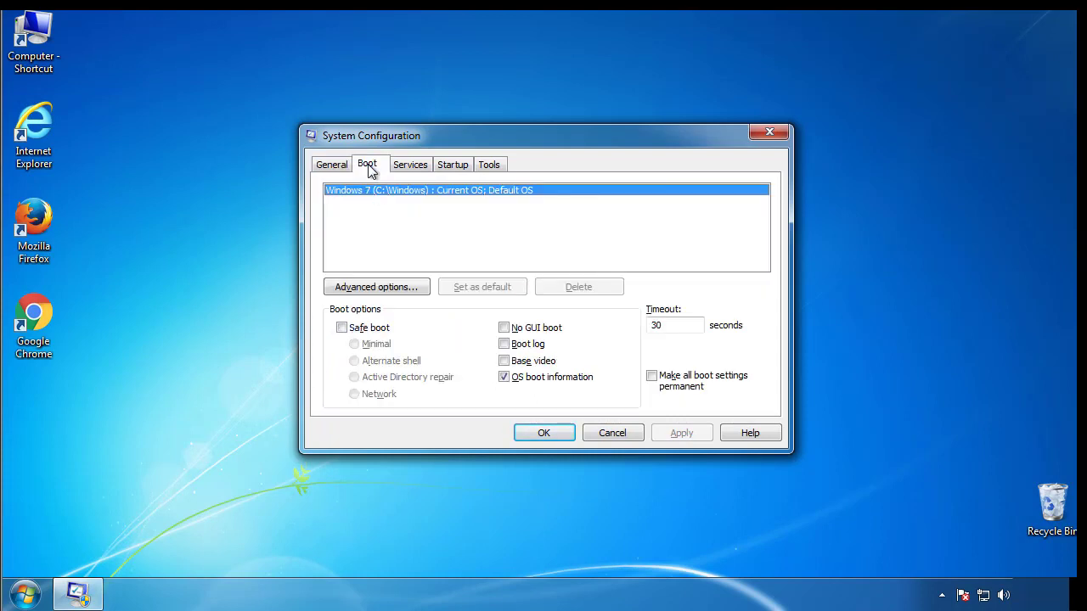
click(342, 328)
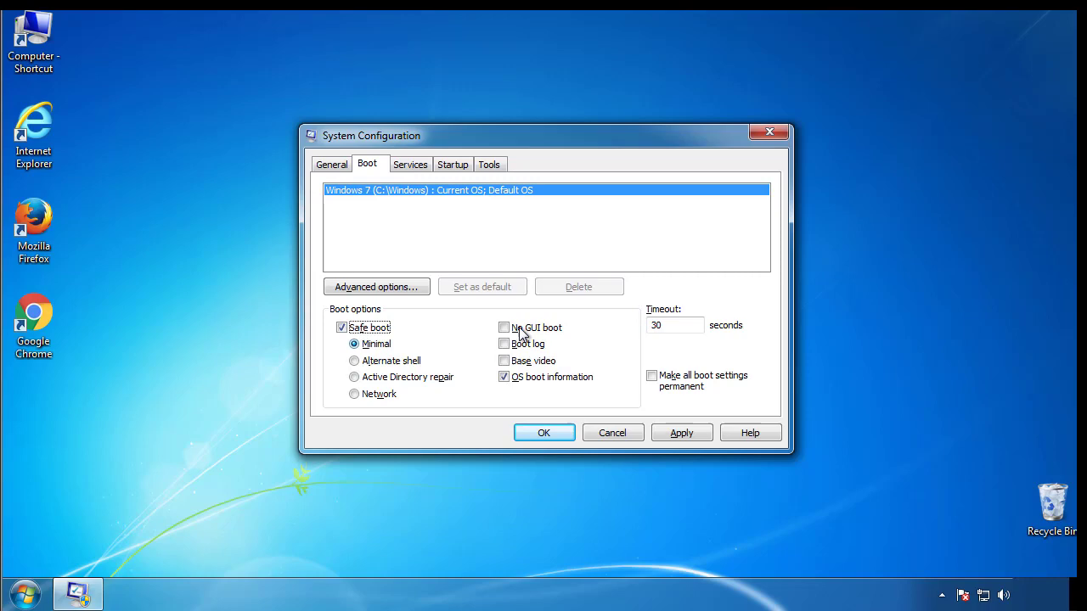
click(551, 434)
click(491, 330)
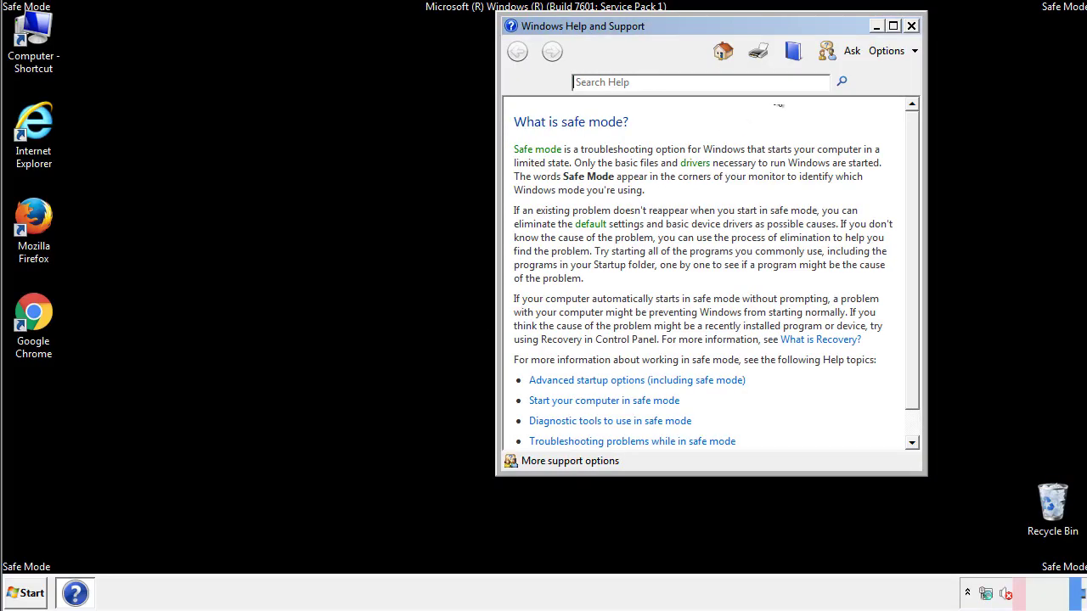
click(911, 25)
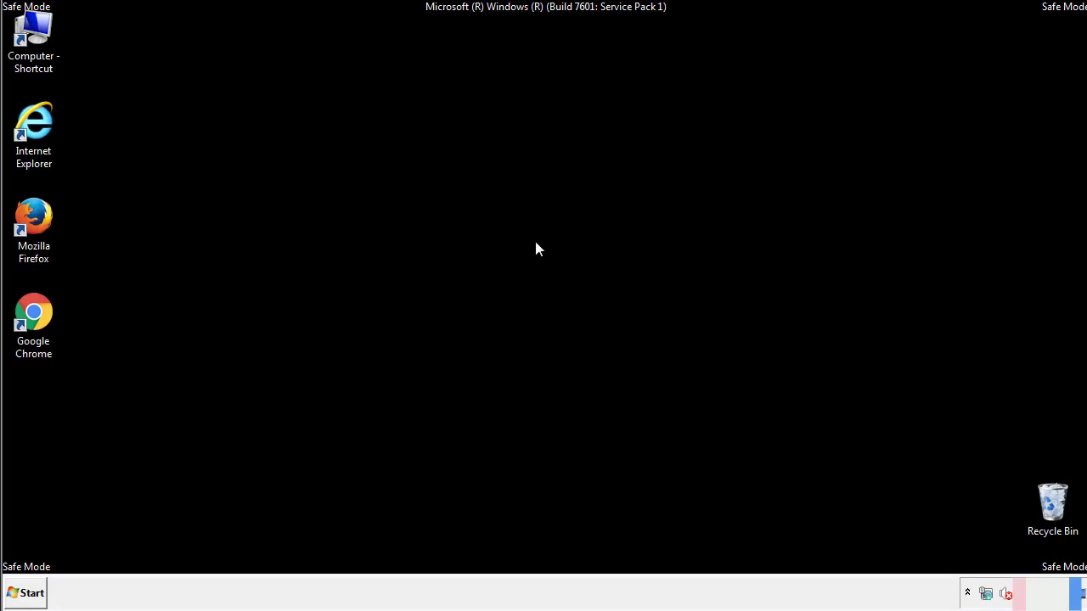
Step: Set Folder Options in Control Panel to show hidden files, folders, and drives, and close Control Panel
click(32, 592)
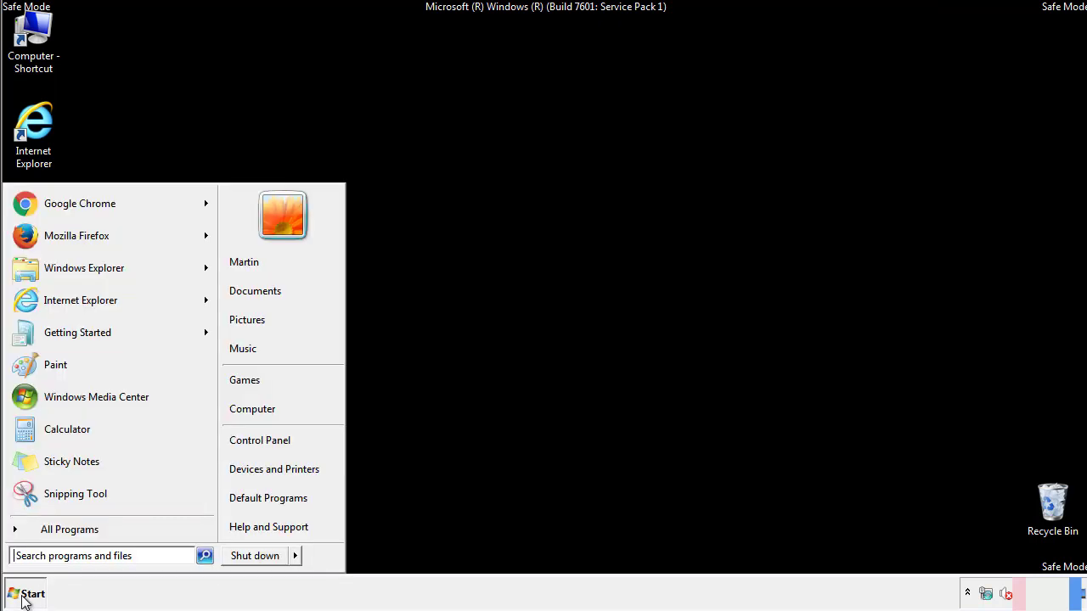
click(270, 437)
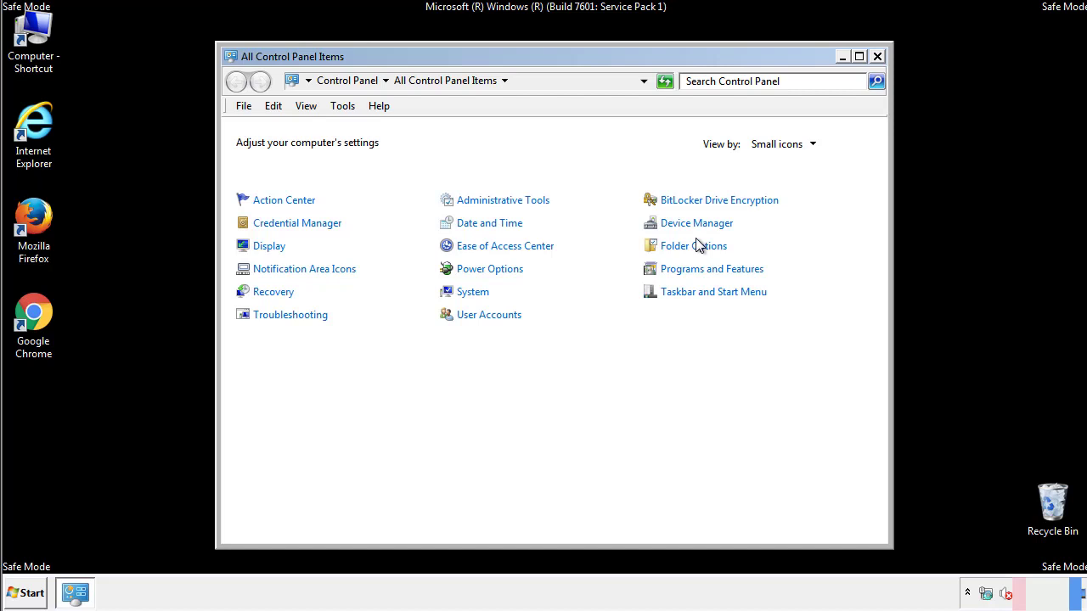
click(697, 247)
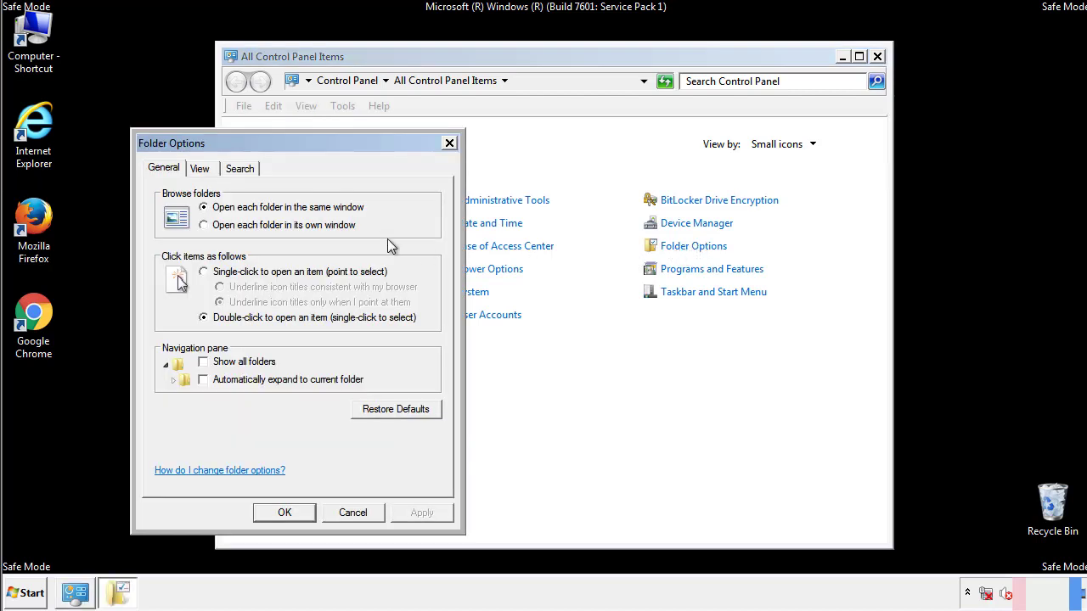
click(202, 170)
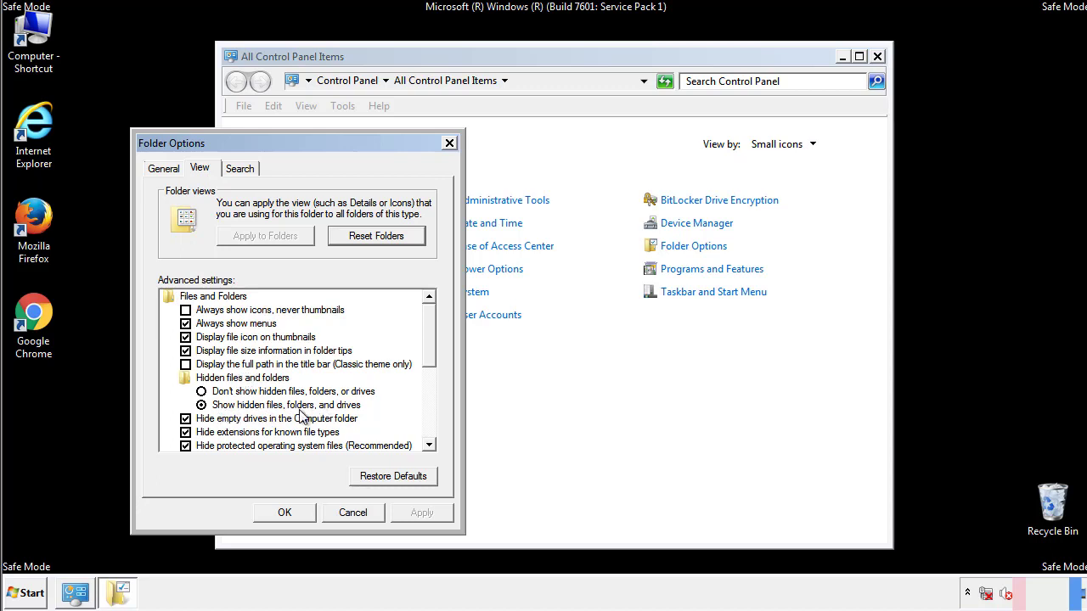
click(293, 510)
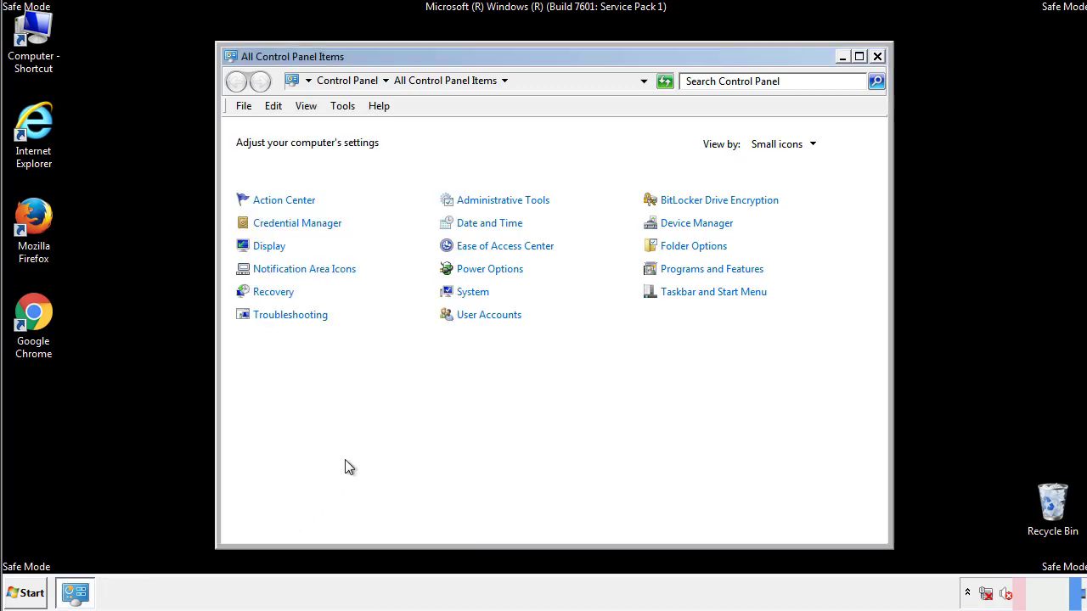
click(877, 56)
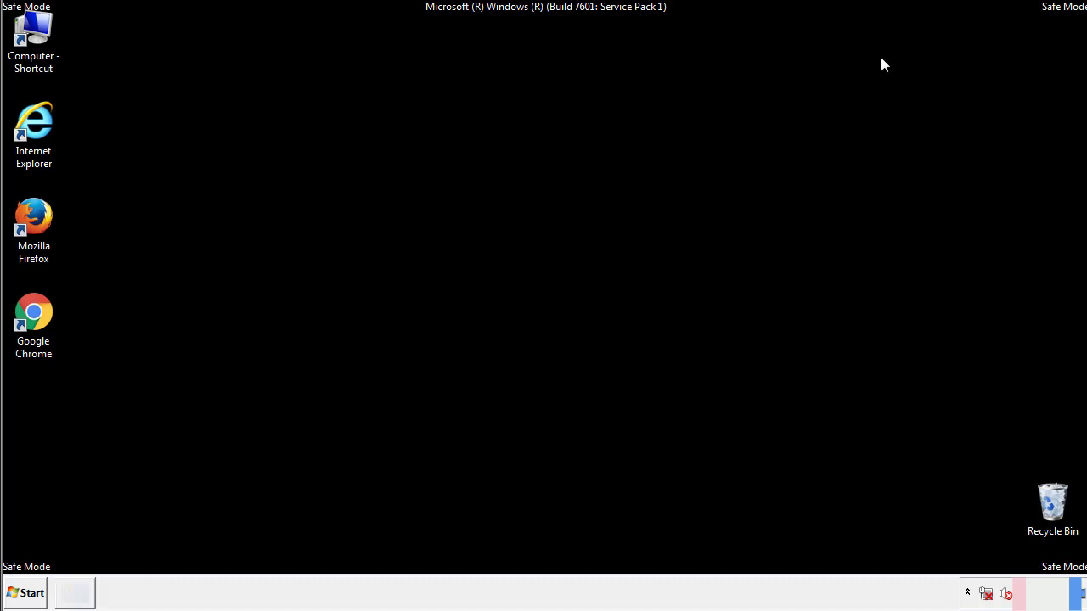
Step: Browse from Computer to the folder C:\Windows\System32\drivers\etc
double_click(44, 30)
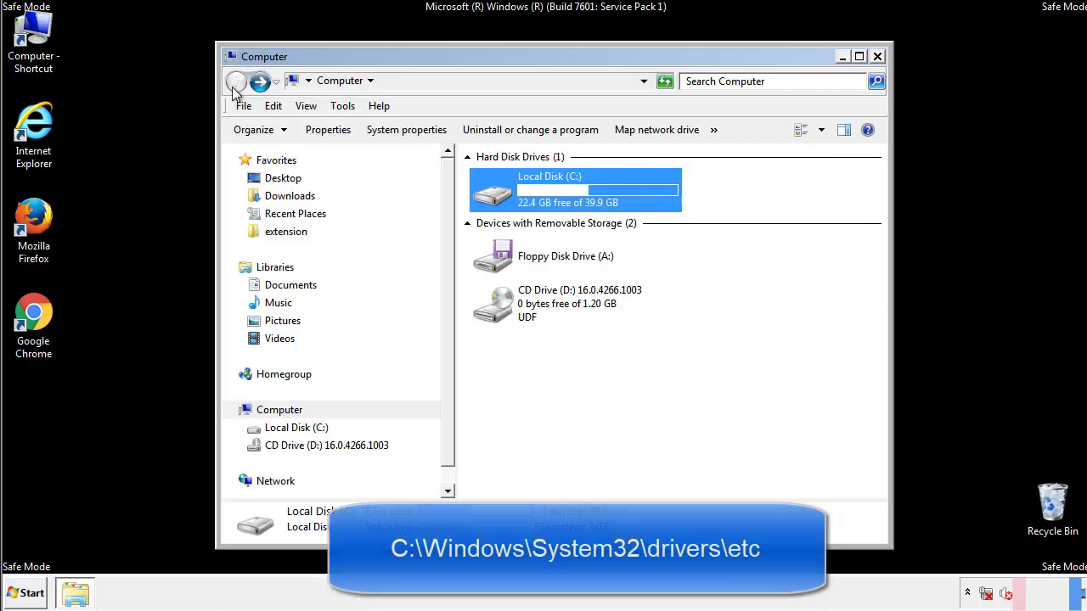
double_click(497, 199)
click(495, 313)
double_click(496, 314)
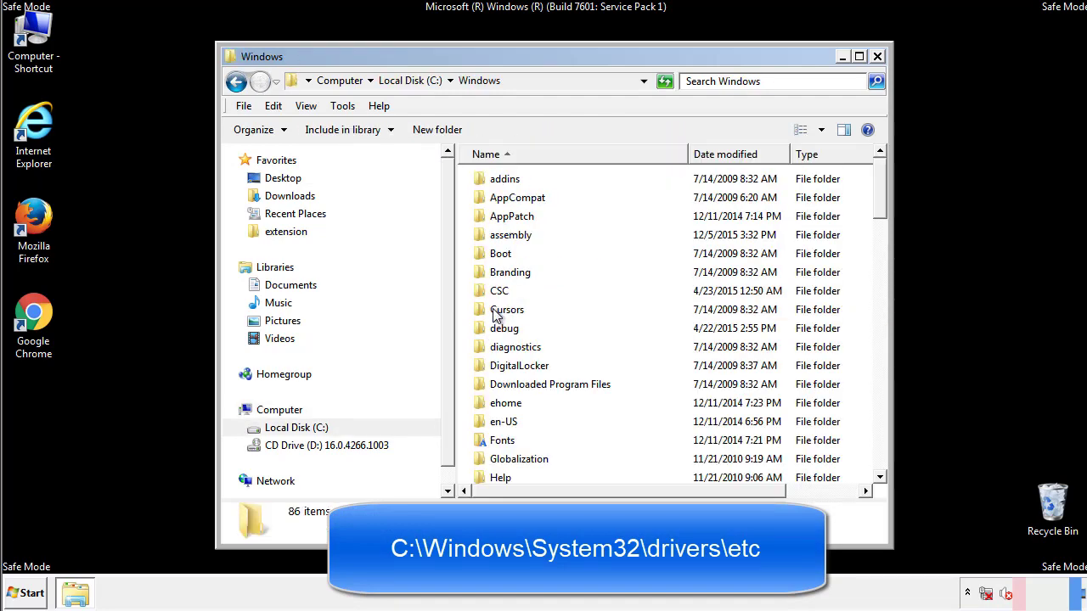
scroll(502, 384, down, 2)
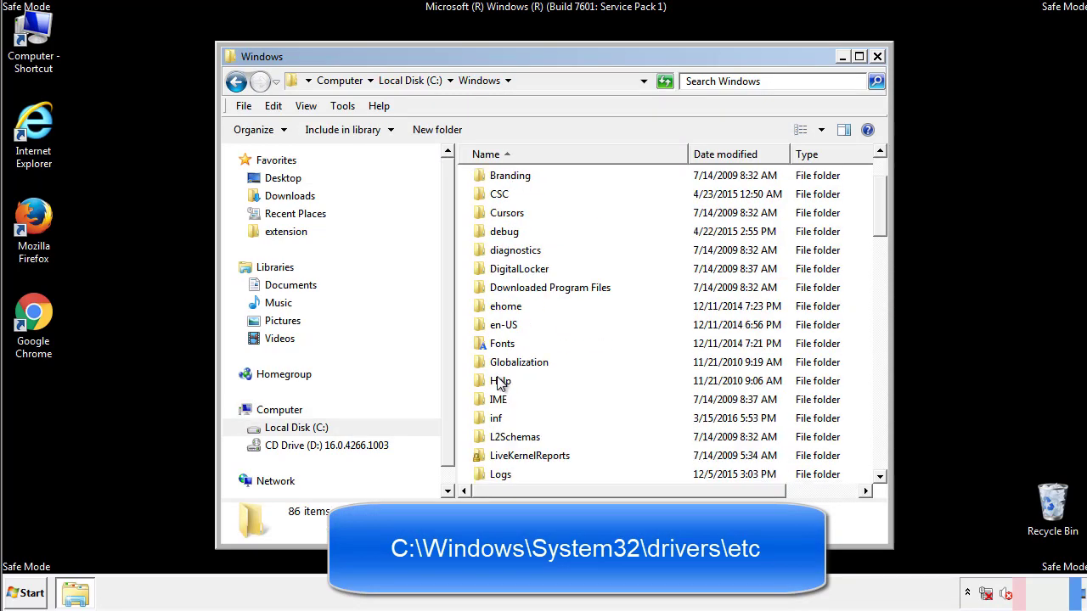
scroll(501, 384, down, 7)
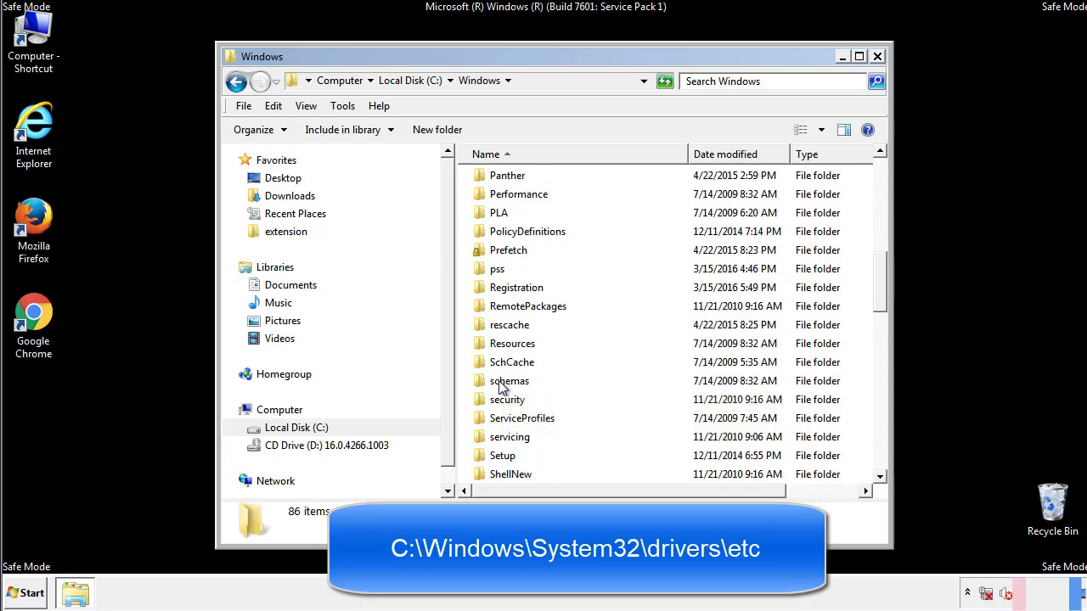
scroll(501, 386, down, 2)
double_click(513, 438)
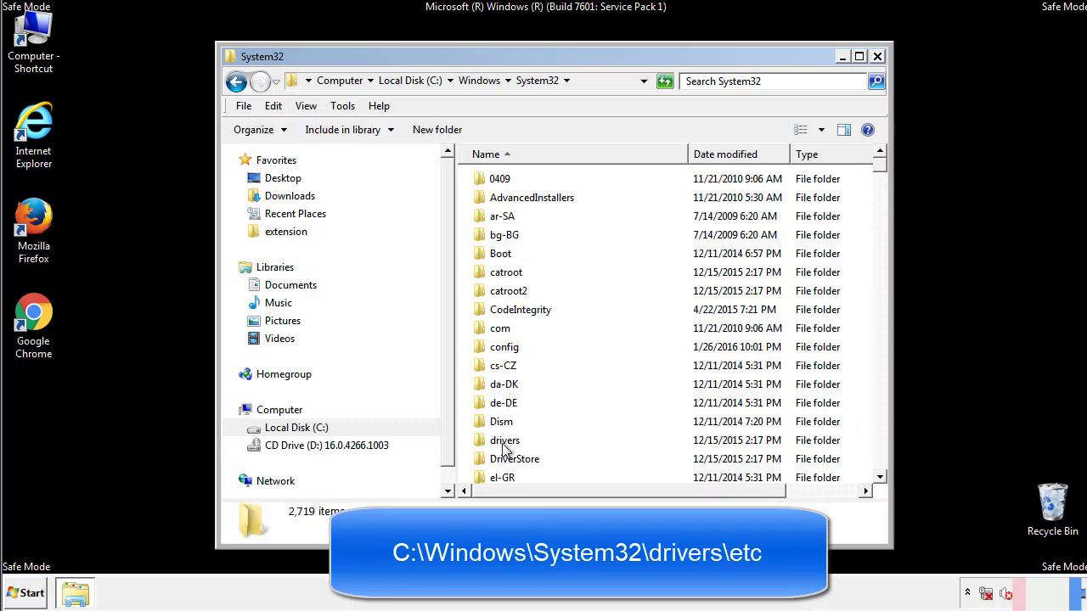
double_click(504, 443)
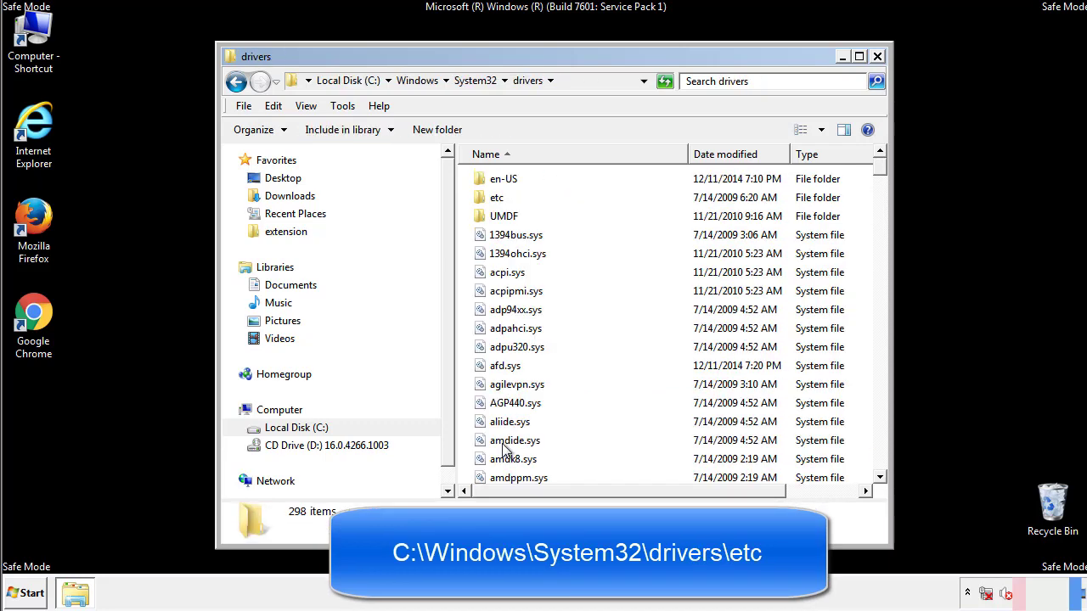
double_click(486, 202)
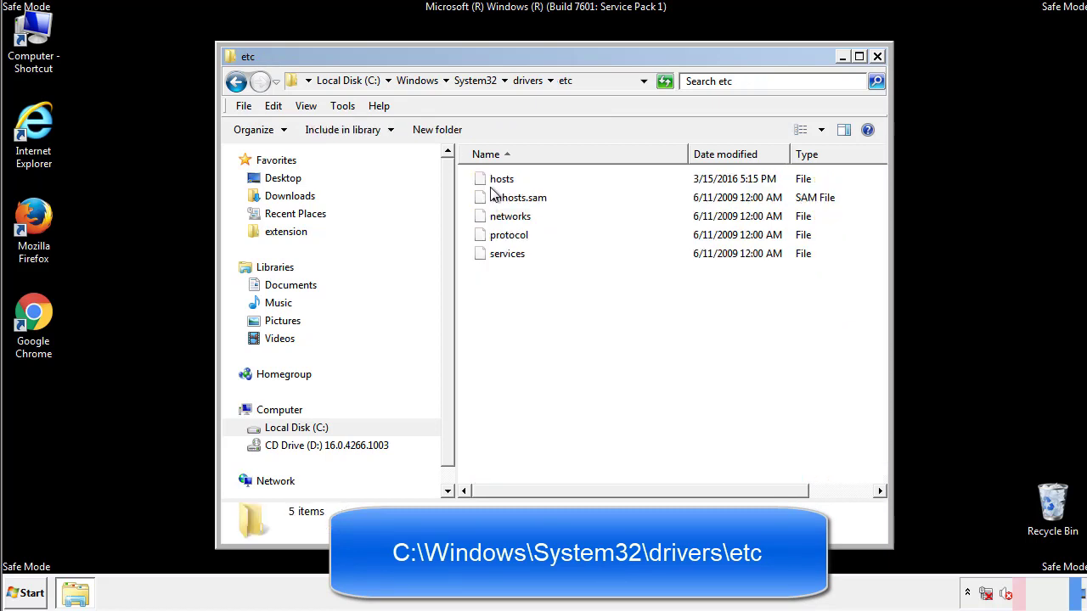
Step: Open the hosts file with Notepad and move its window fully into view
double_click(491, 180)
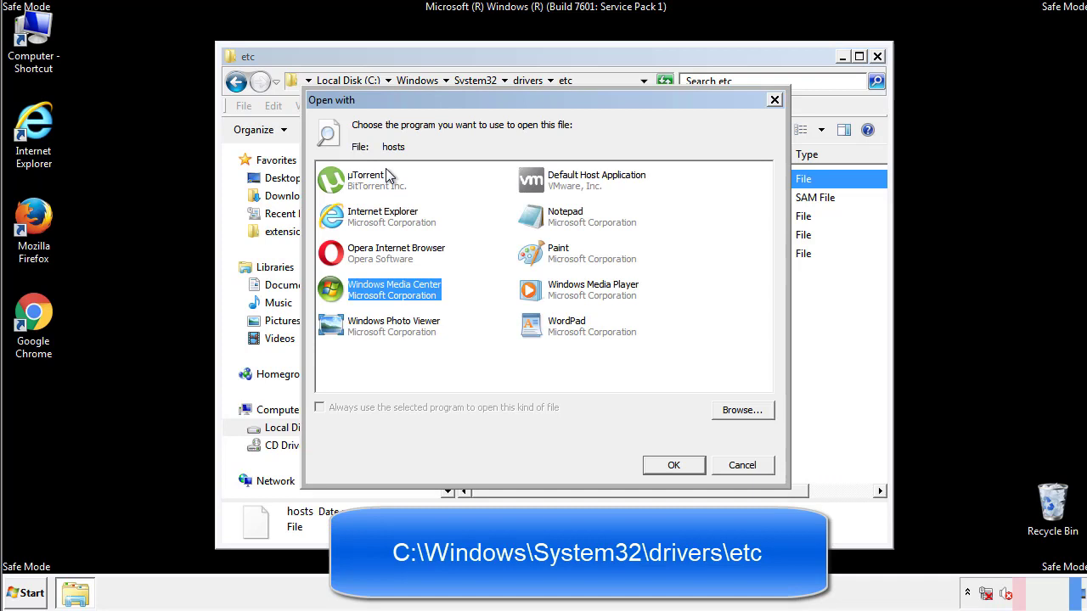
click(550, 223)
click(673, 467)
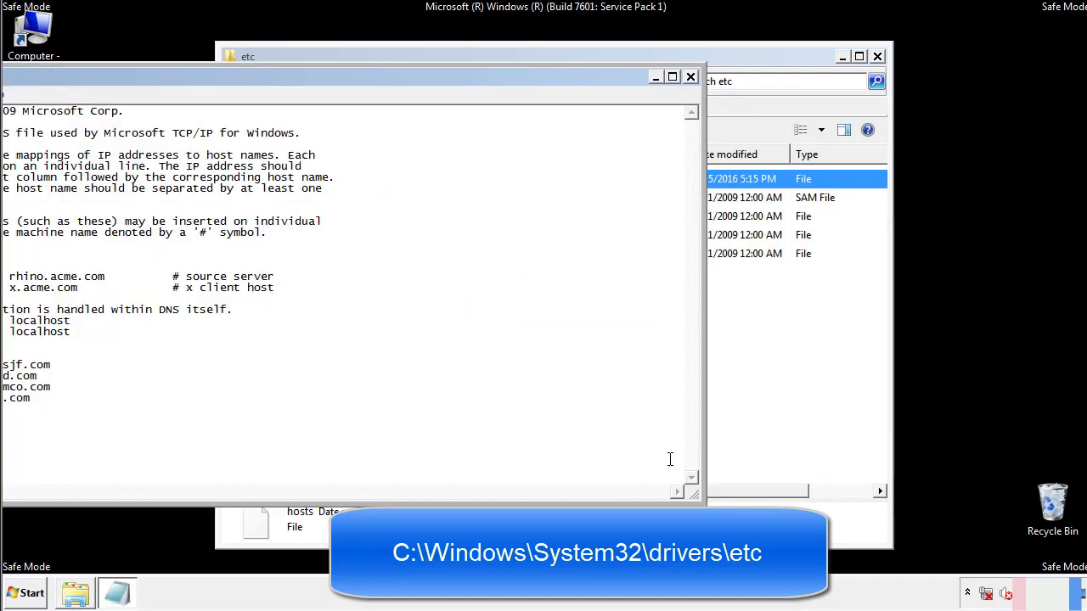
drag(444, 83, 691, 99)
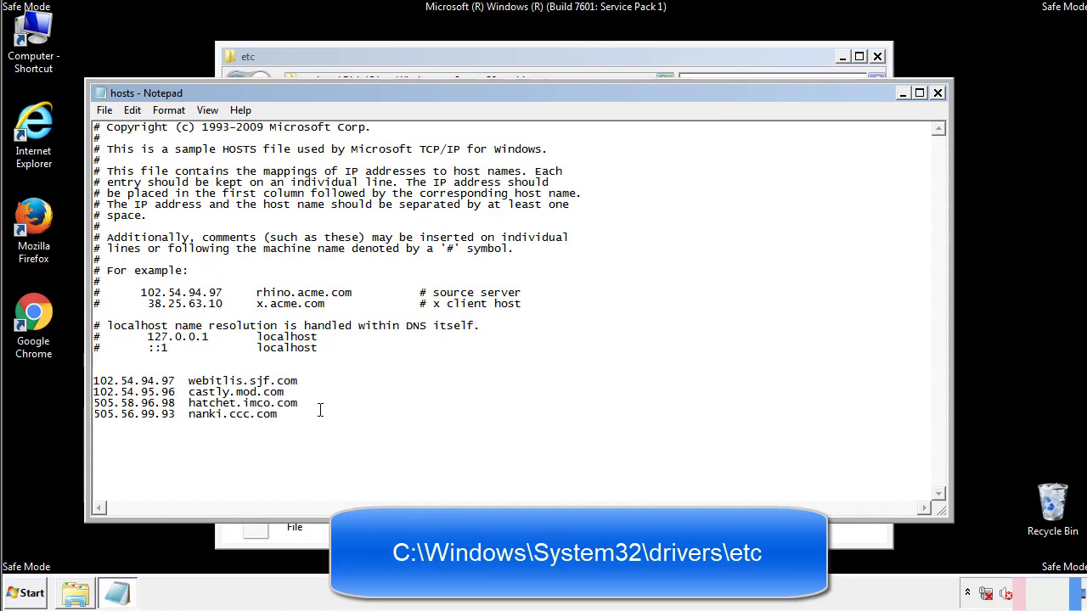
Step: Delete the four IP address entries below the localhost lines in the hosts file, and close the file and the etc folder
drag(303, 416, 93, 379)
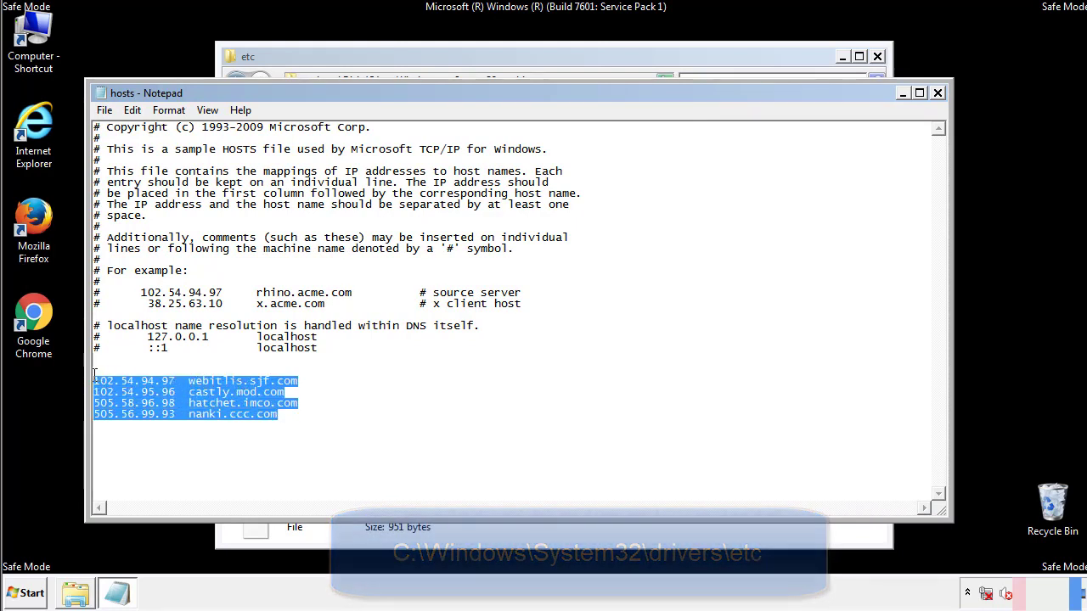
key(Delete)
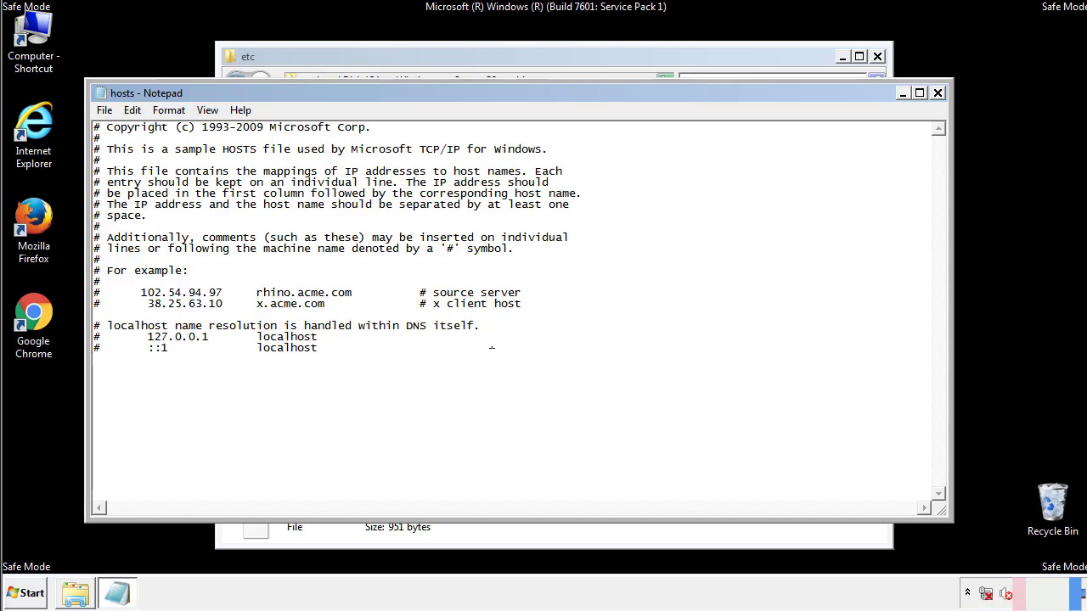
click(938, 94)
click(467, 308)
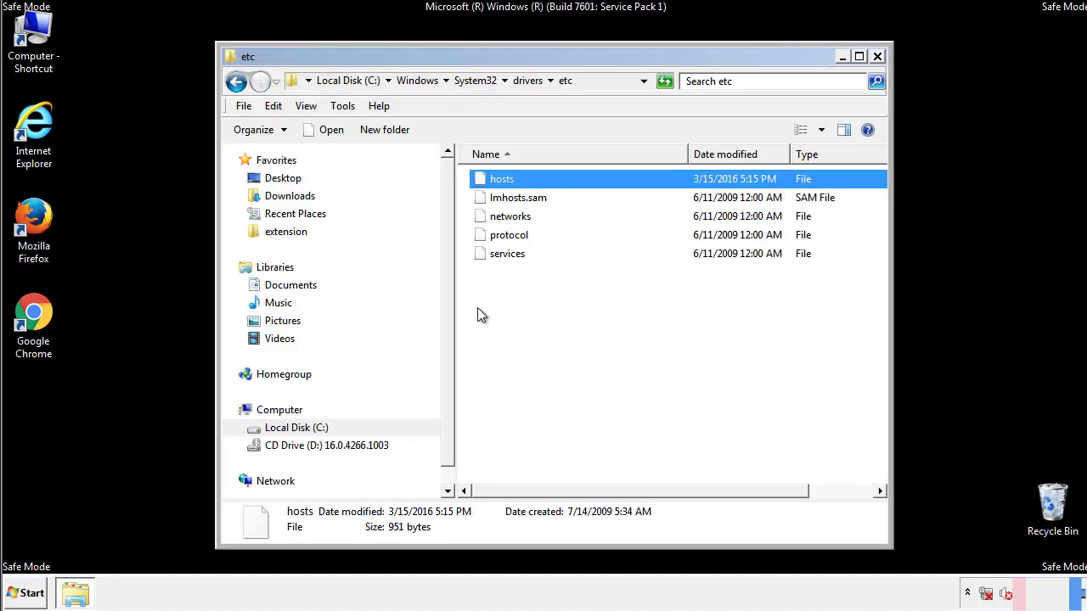
click(878, 57)
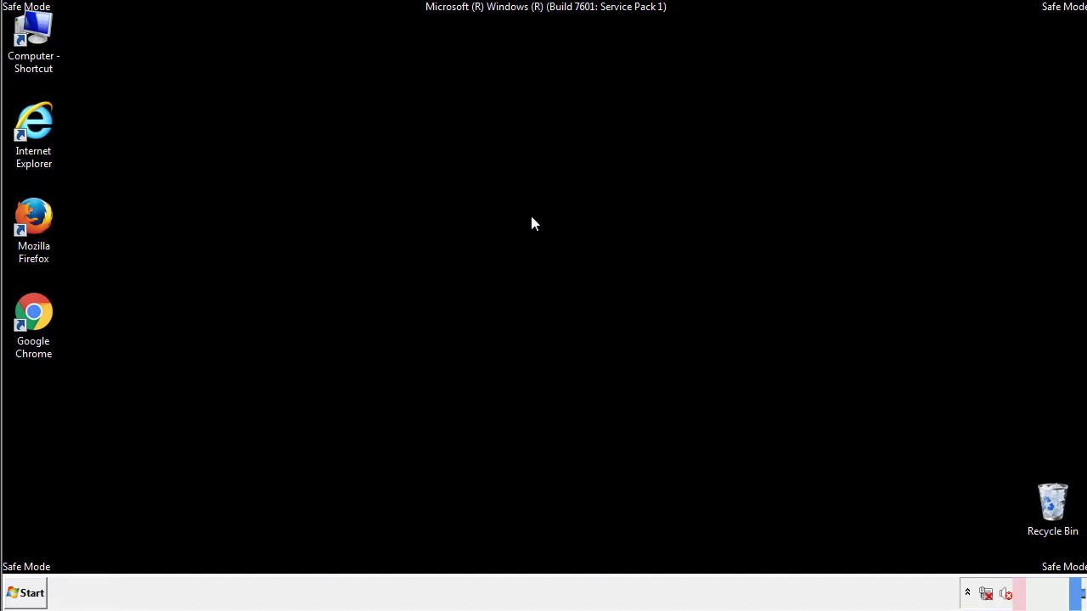
Step: Open the Startup folder of the installed programs in a window
click(30, 595)
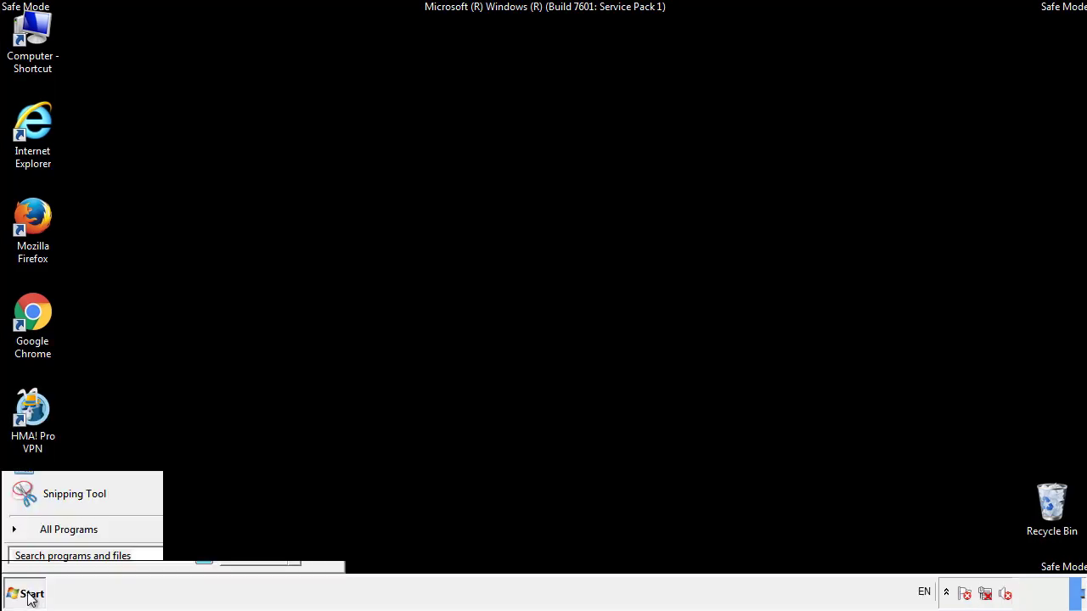
click(48, 530)
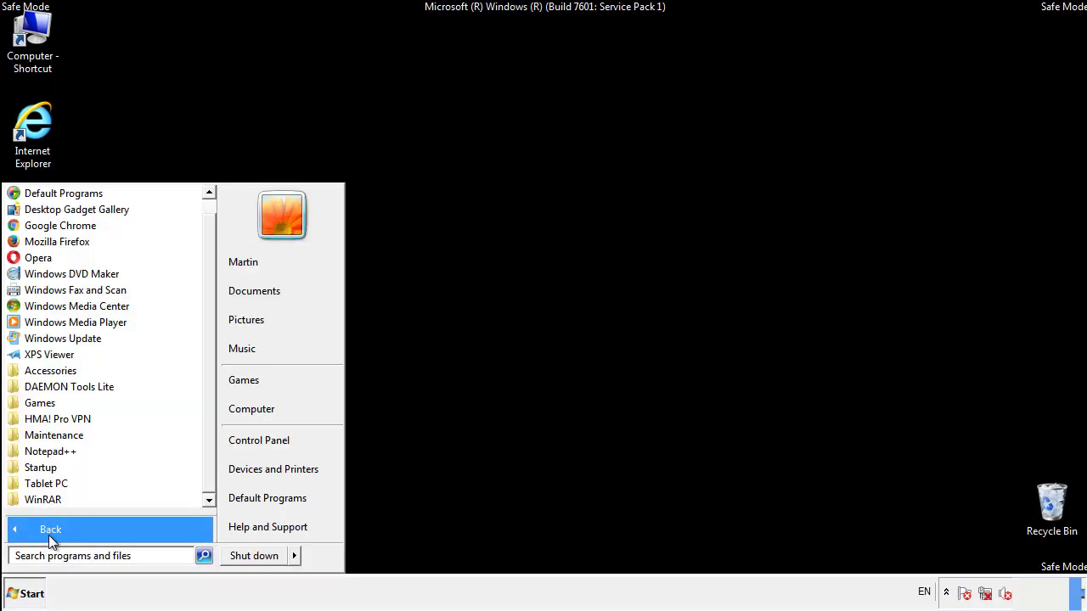
right_click(46, 467)
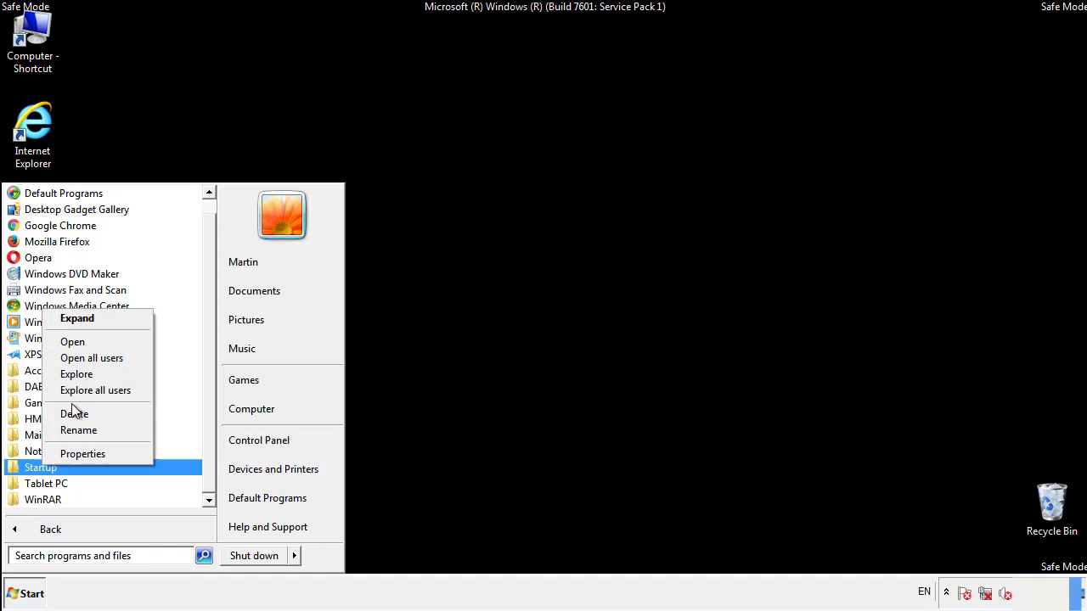
click(82, 342)
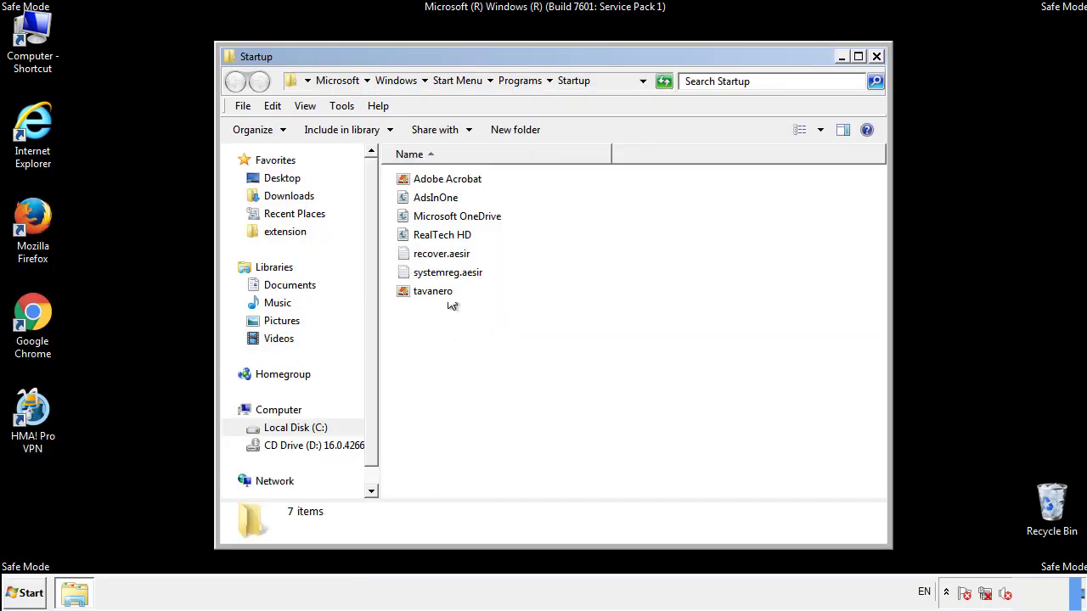
Step: Delete the AdsInOne, recover.aesir, systemreg.aesir and tavanero files from the Startup folder, and close the folder window
click(442, 201)
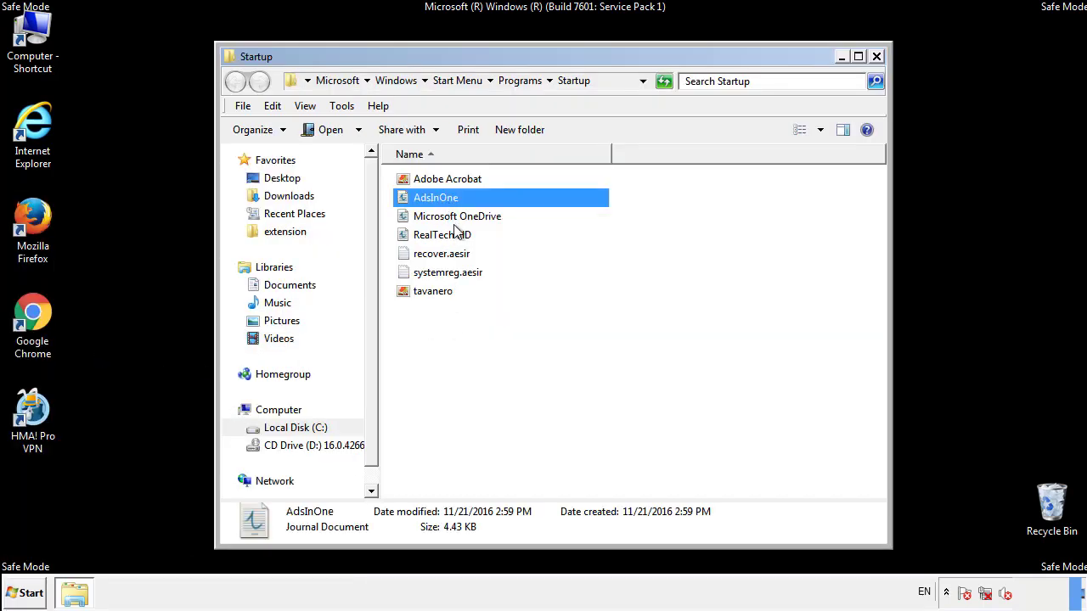
ctrl+click(449, 253)
ctrl+click(450, 272)
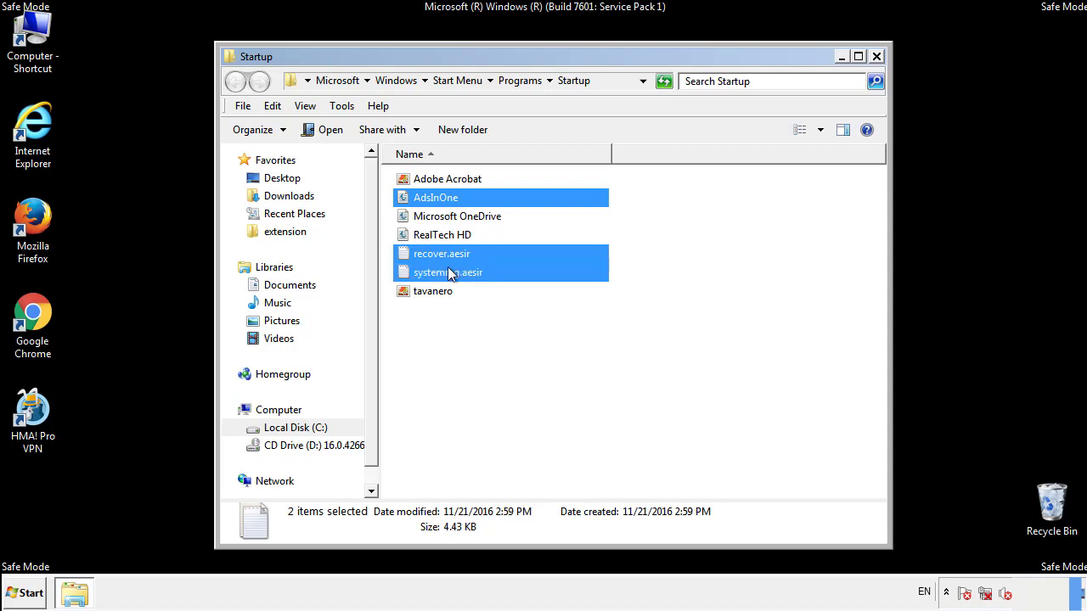
ctrl+click(434, 288)
right_click(430, 292)
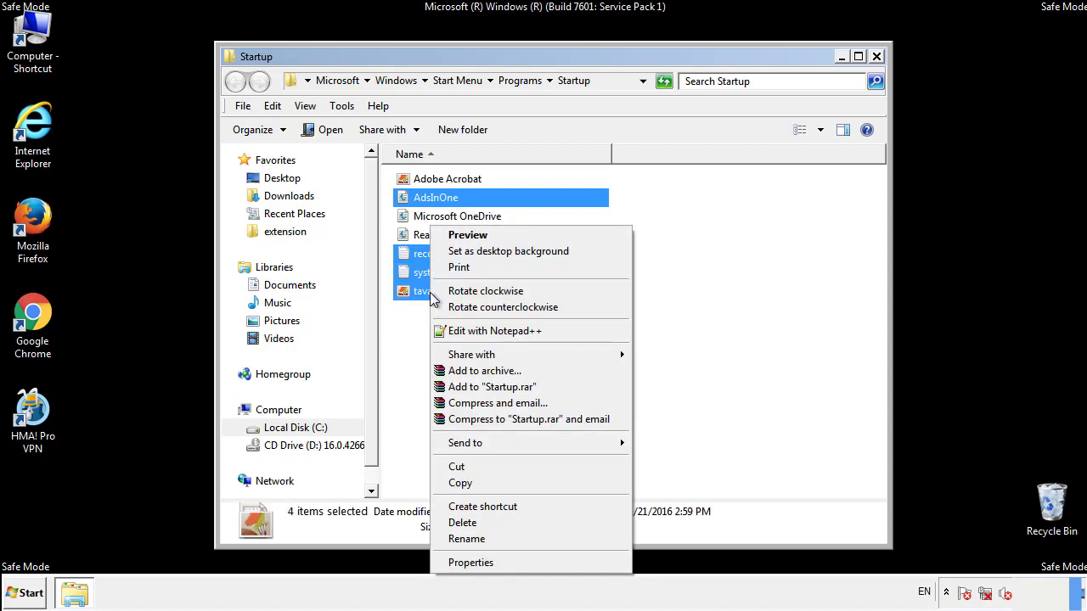
click(462, 523)
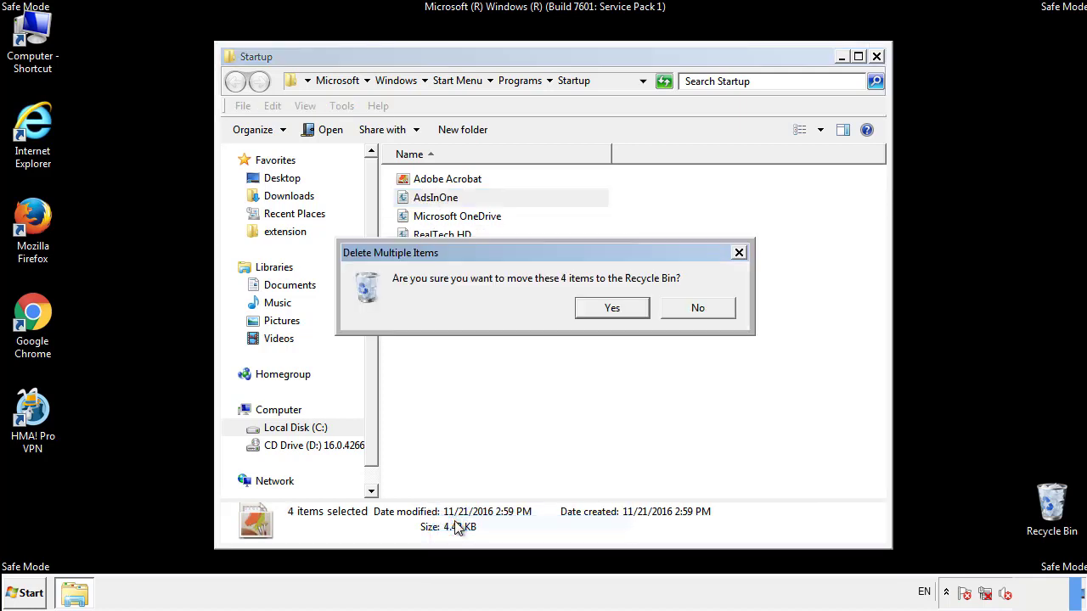
click(598, 309)
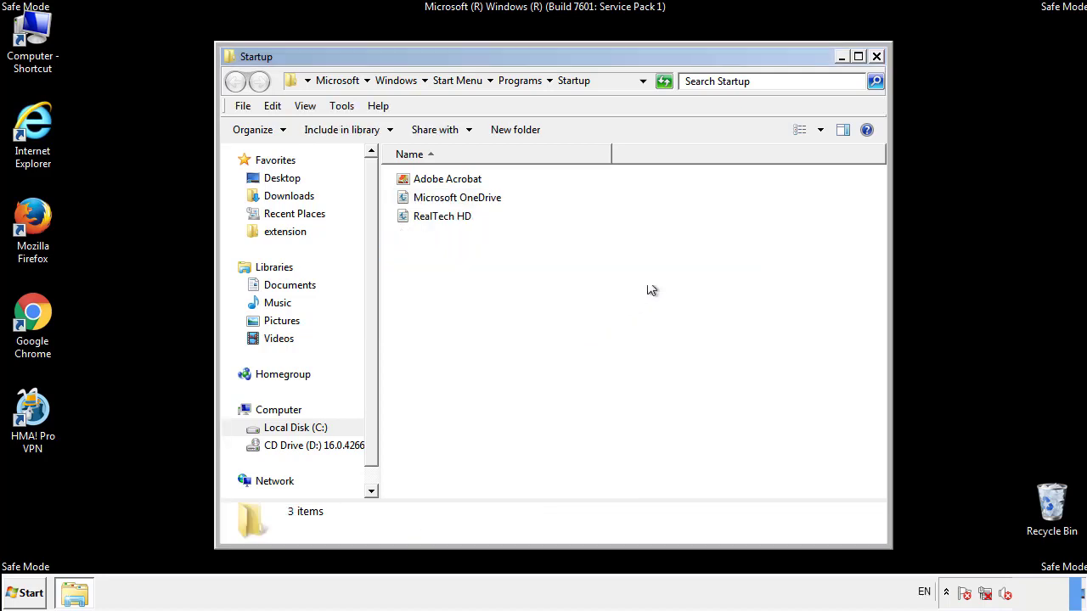
click(877, 57)
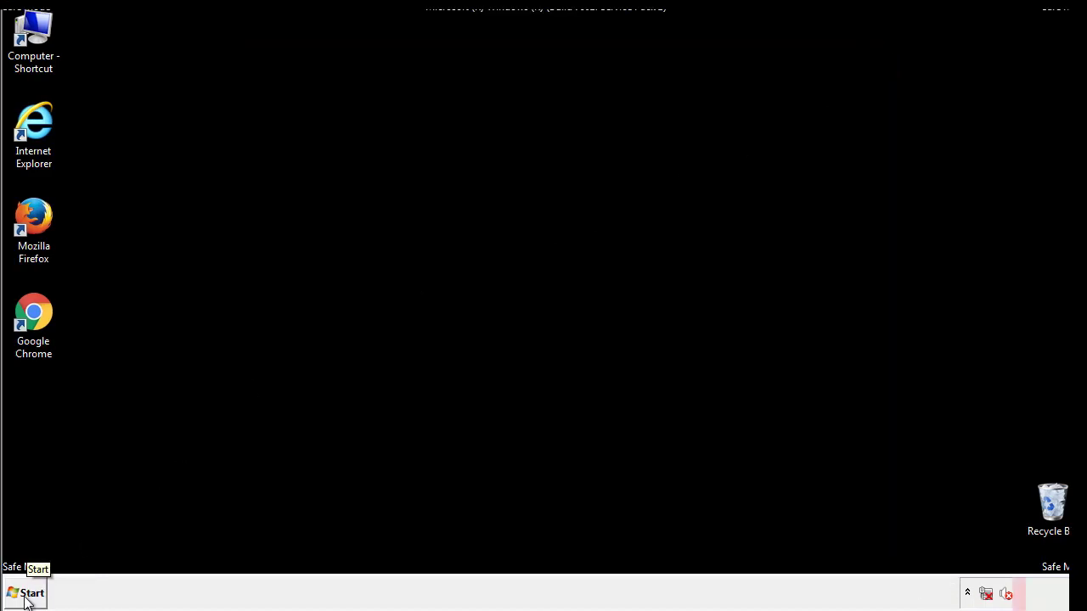
Step: Launch the Registry Editor with regedit
click(26, 596)
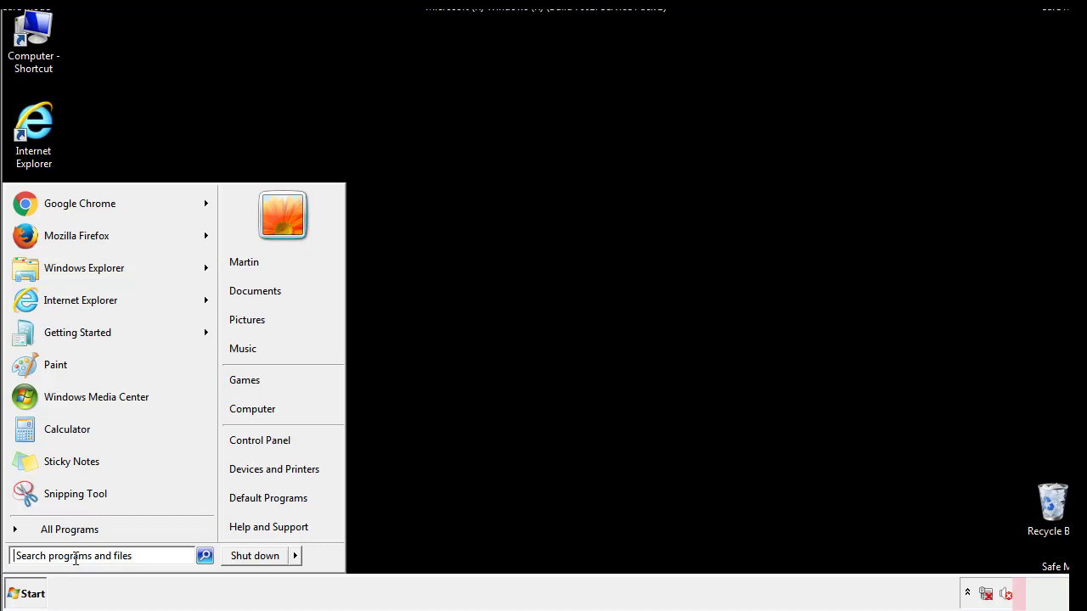
text(reged)
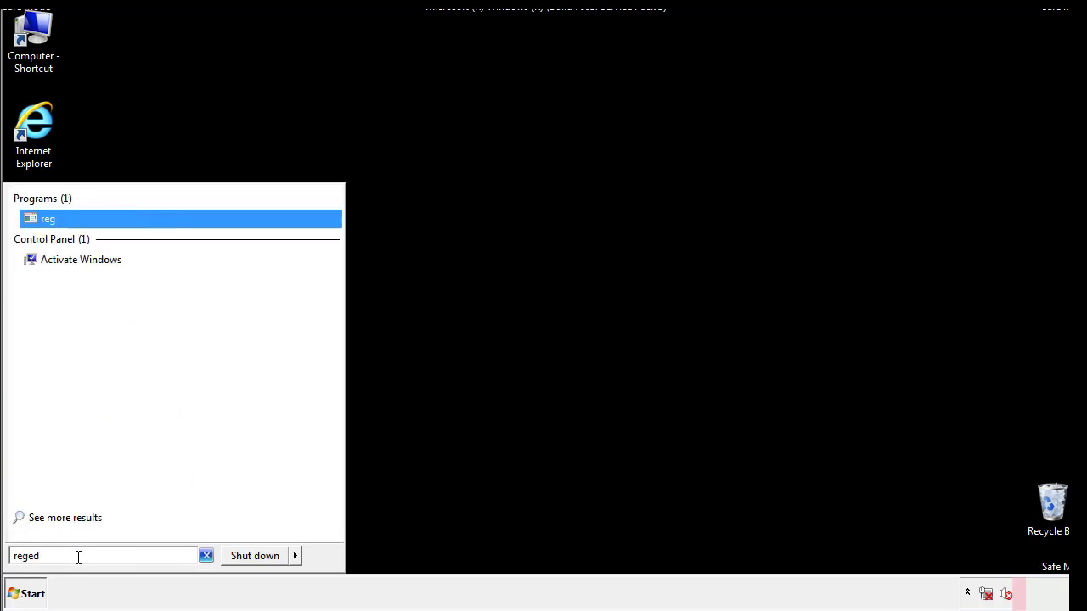
text(it)
key(Return)
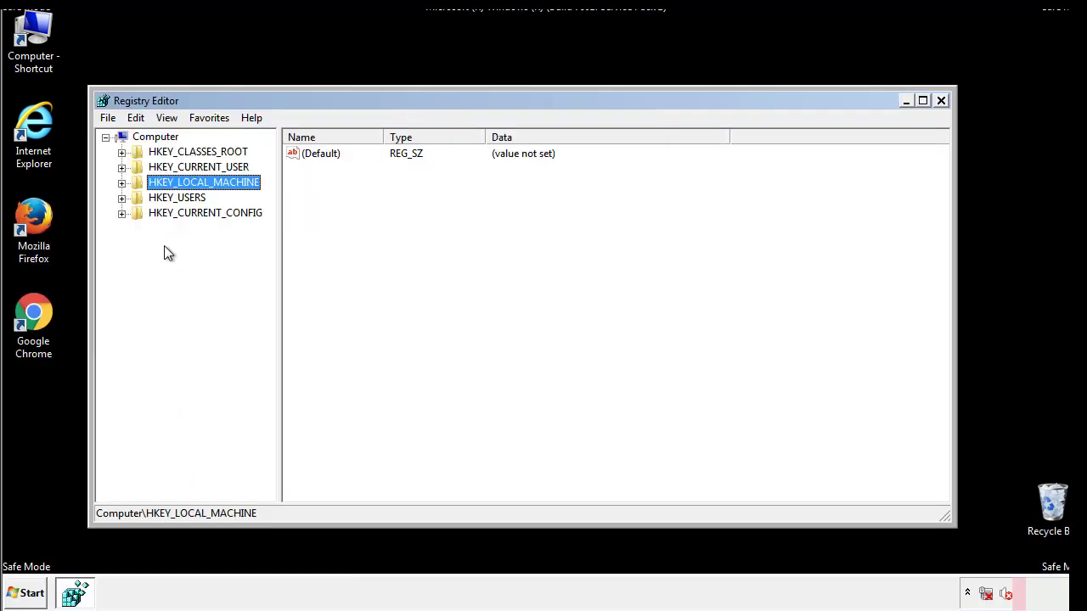
Step: Browse the registry to the key HKEY_LOCAL_MACHINE\SOFTWARE\Microsoft\Windows\CurrentVersion\Run
click(122, 184)
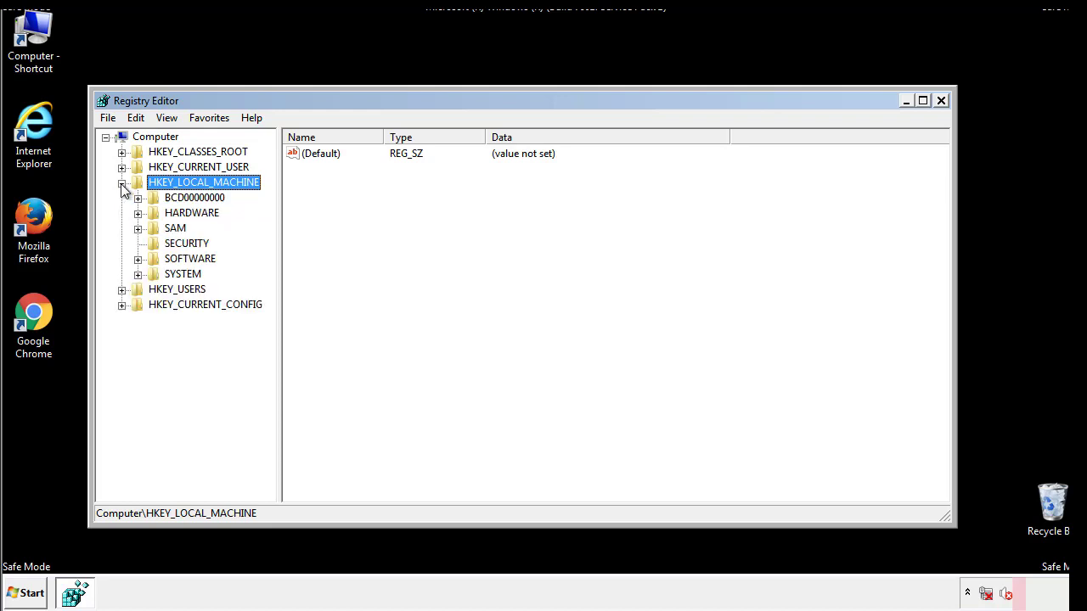
click(137, 259)
drag(268, 251, 269, 282)
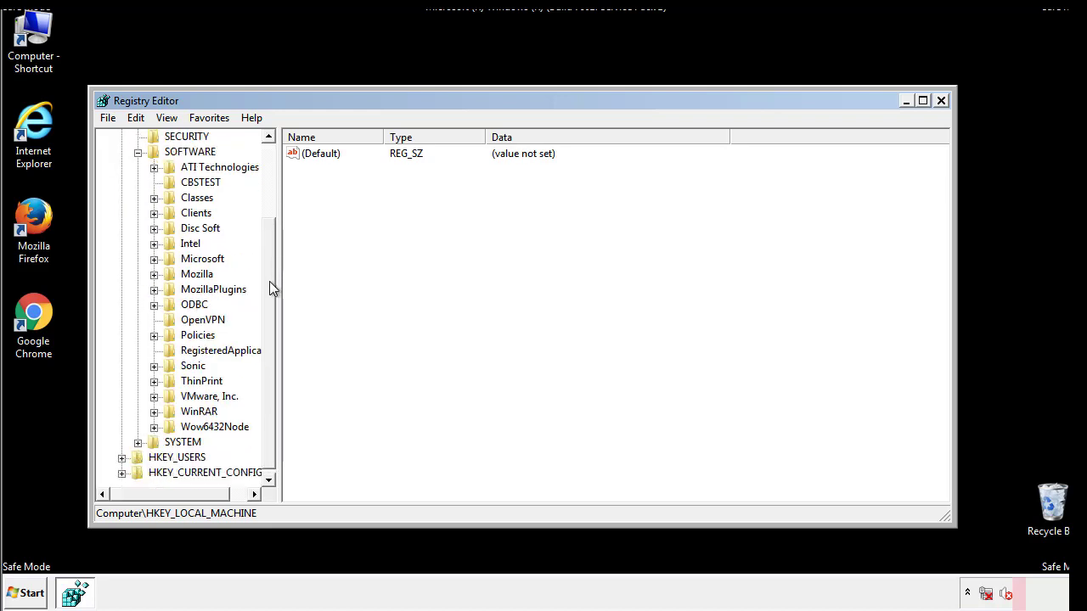
click(153, 260)
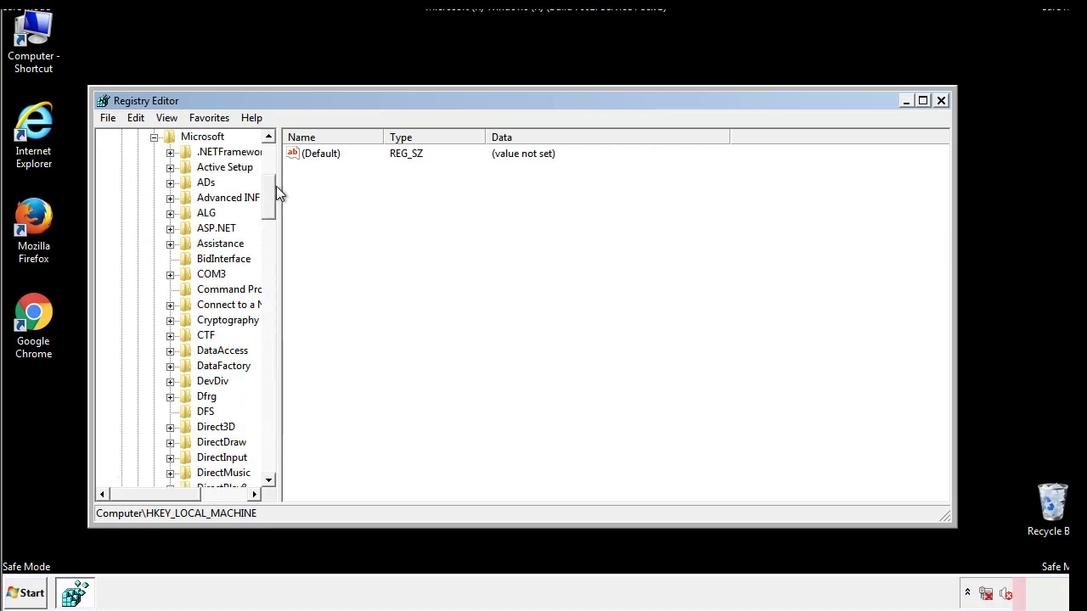
drag(268, 208, 270, 440)
click(170, 260)
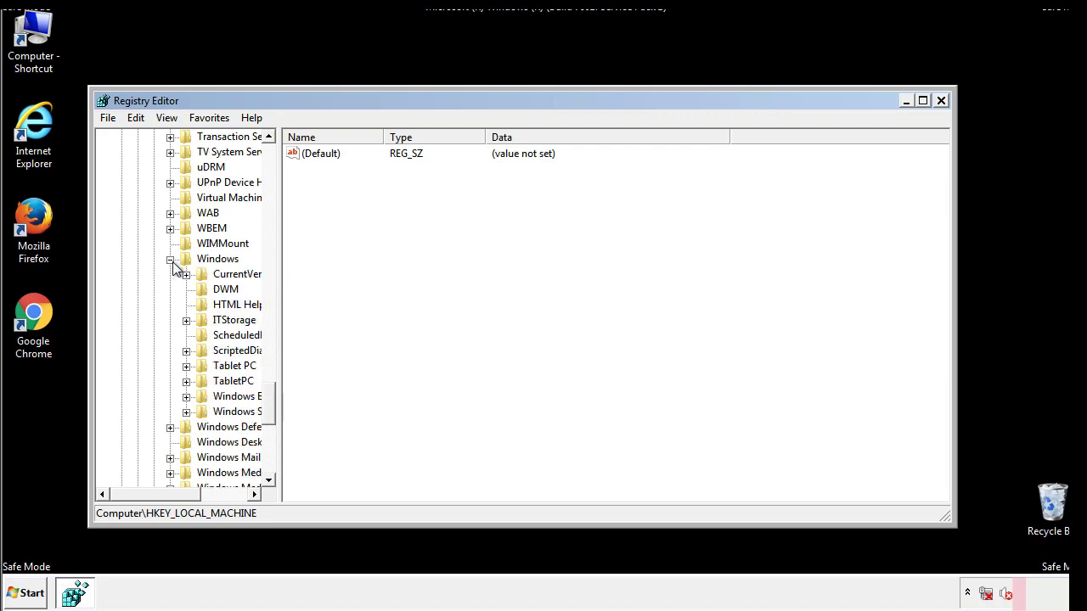
drag(150, 495, 173, 498)
click(140, 276)
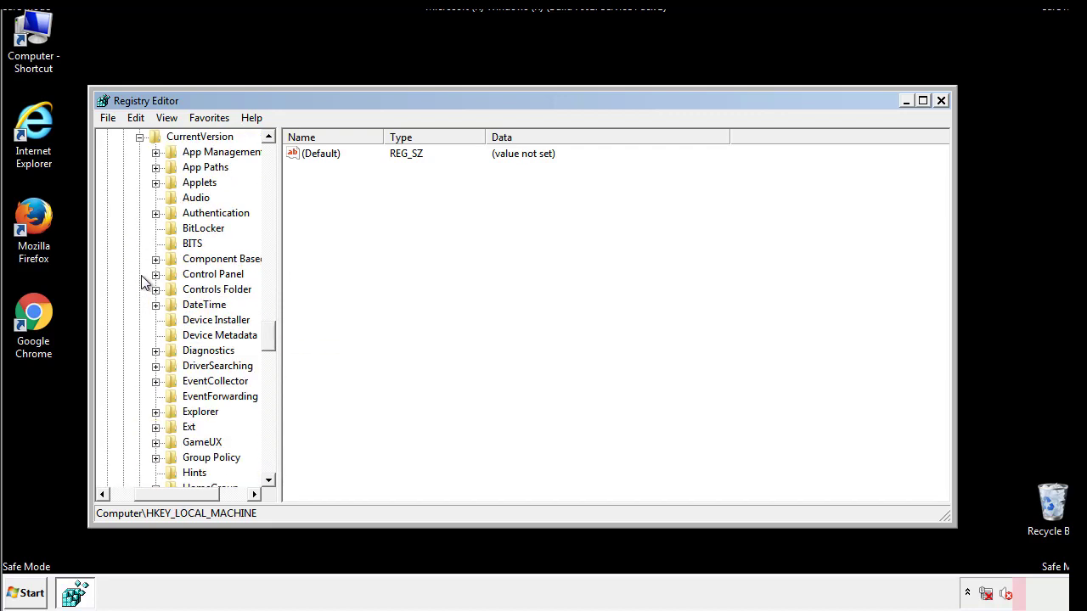
drag(276, 335, 268, 394)
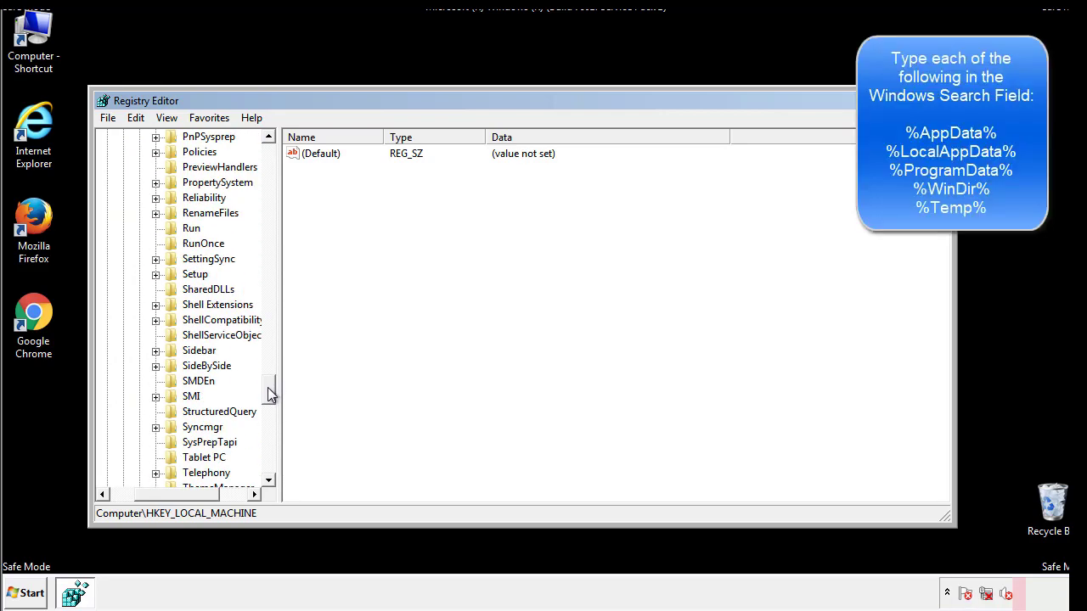
click(178, 229)
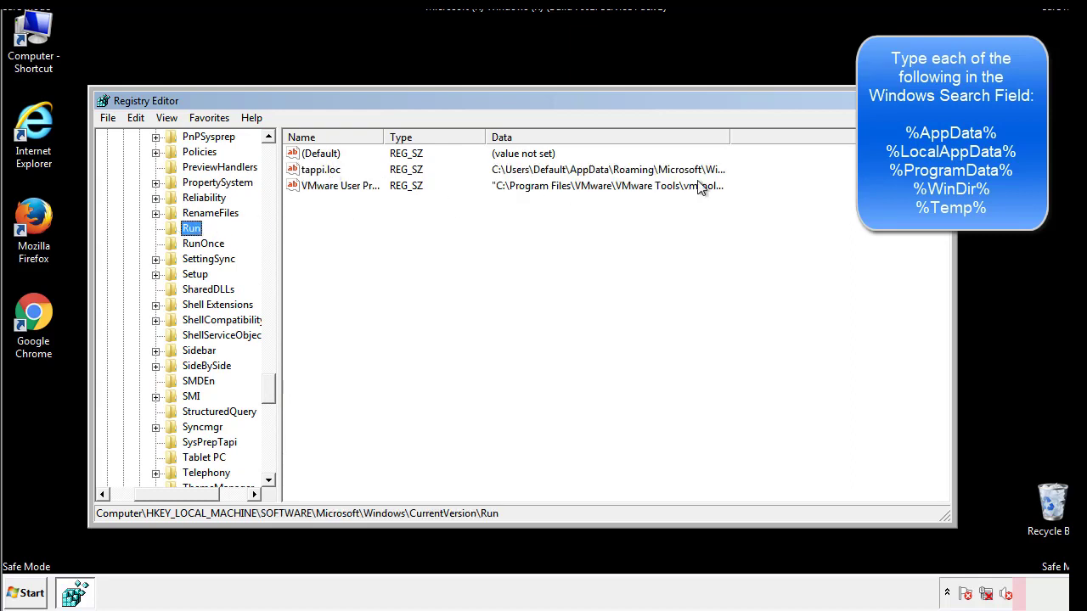
Step: Delete the tappi.loc value from the local machine's Run key
click(323, 175)
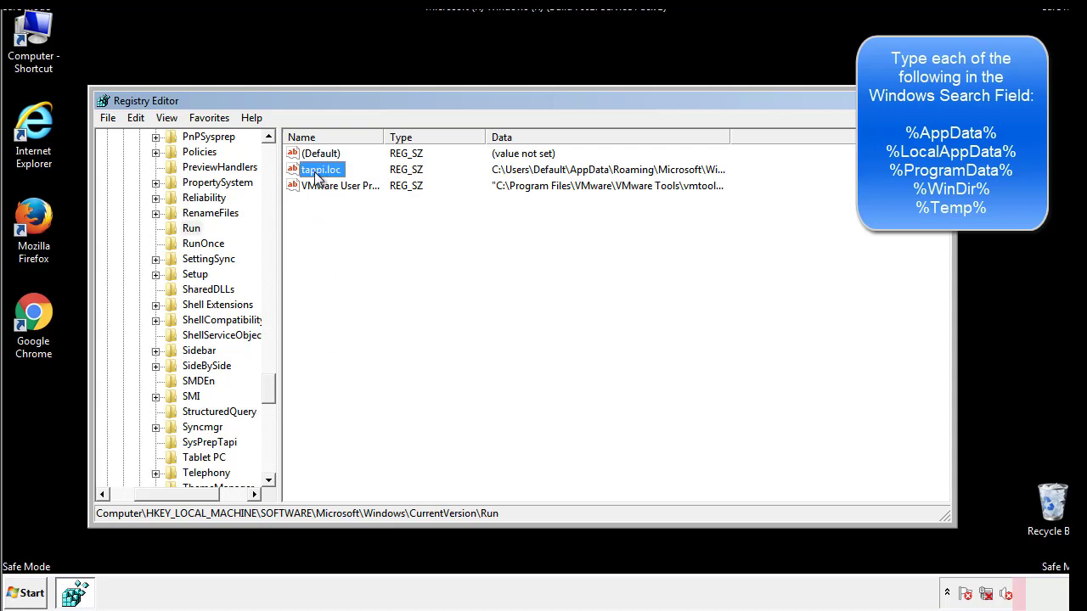
right_click(314, 173)
click(340, 221)
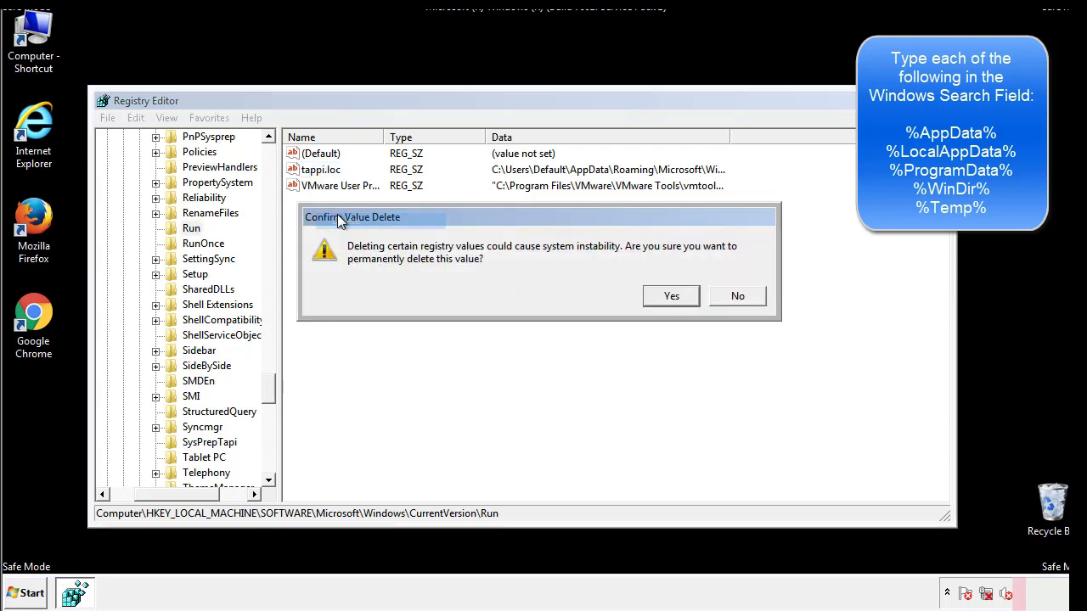
click(661, 297)
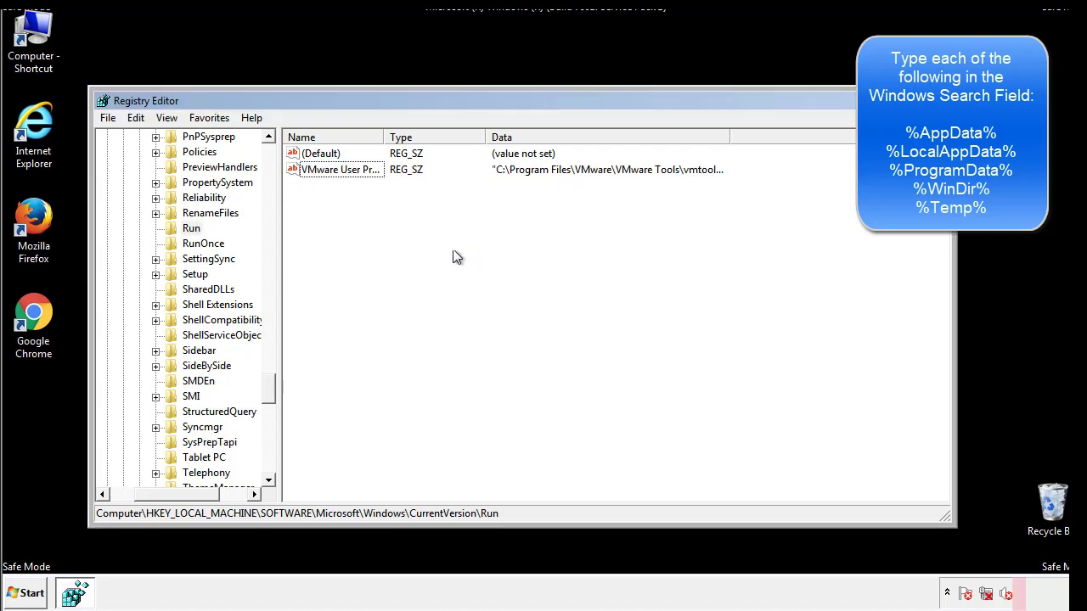
Step: Collapse the whole HKEY_LOCAL_MACHINE branch in the registry tree
drag(271, 381, 267, 463)
drag(180, 497, 140, 502)
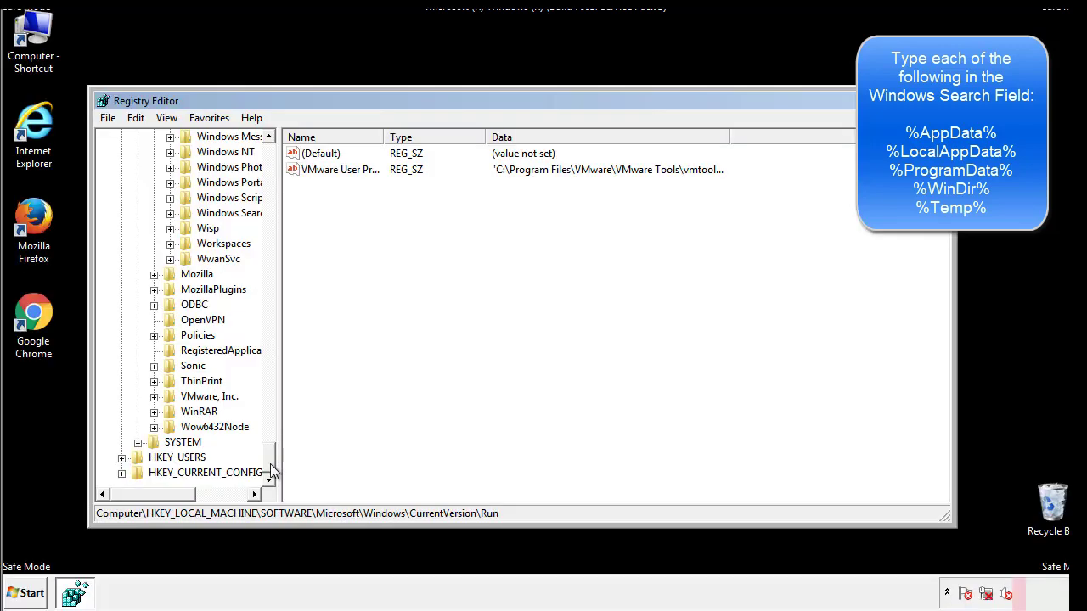
drag(269, 463, 277, 162)
click(122, 181)
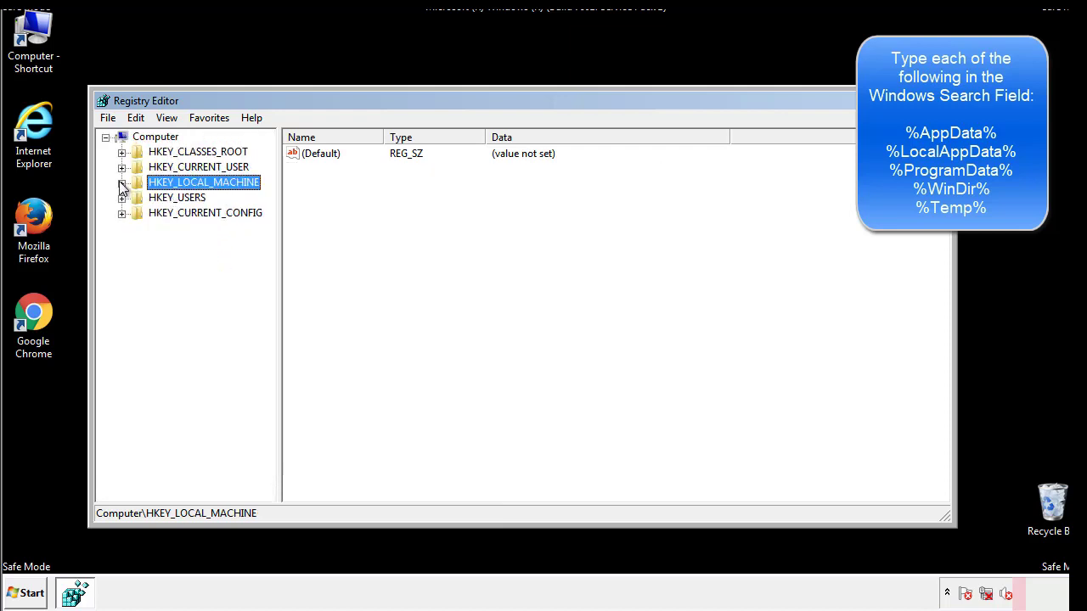
Step: Open the key HKEY_CURRENT_USER\Software\Microsoft\Windows\CurrentVersion\Run and check its values for suspicious entries
click(123, 168)
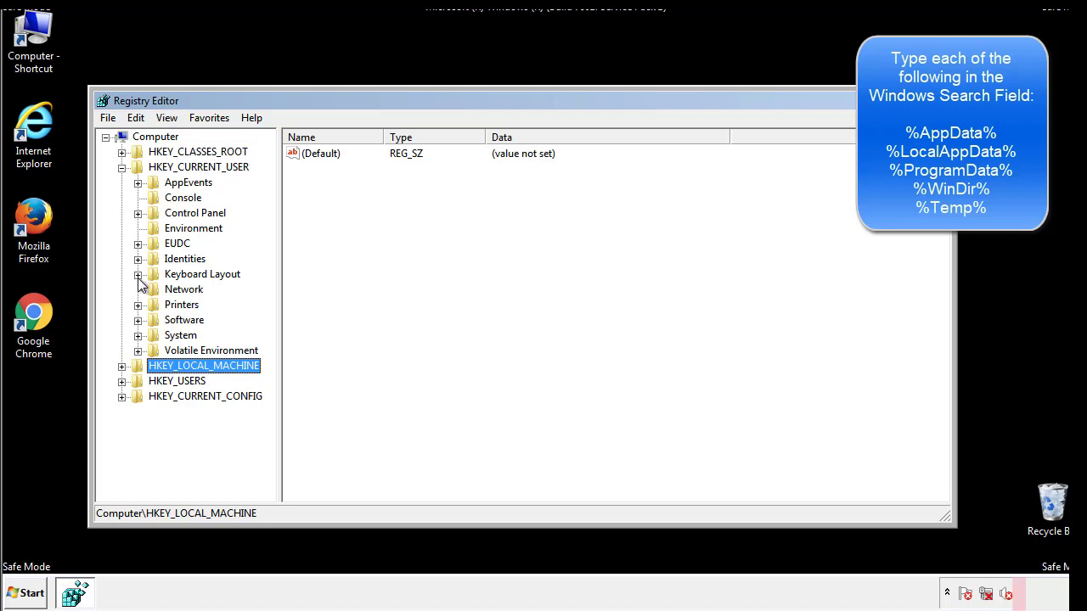
click(138, 321)
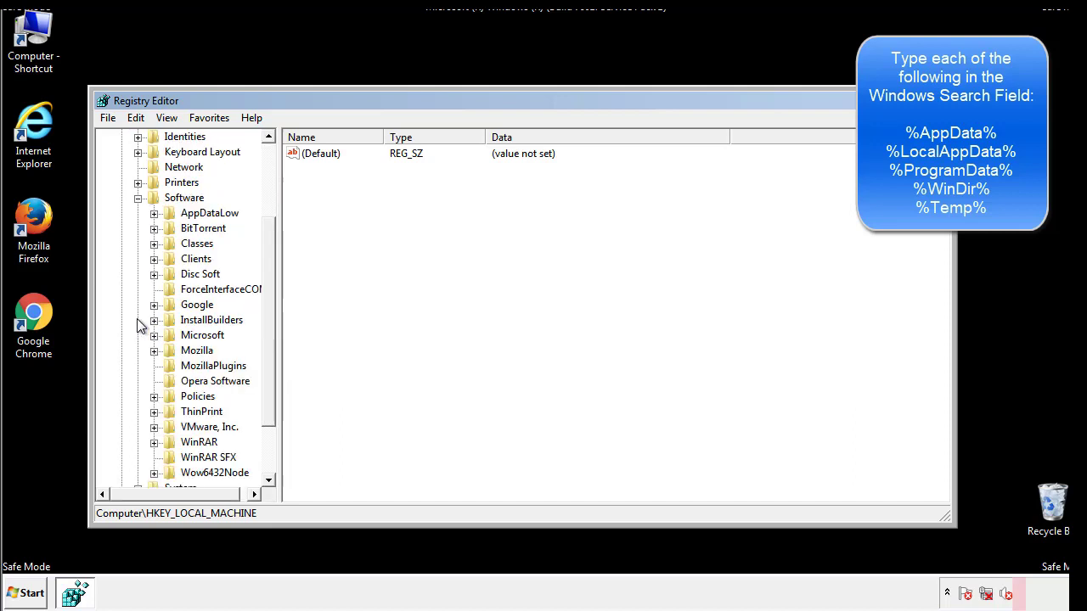
drag(266, 309, 267, 323)
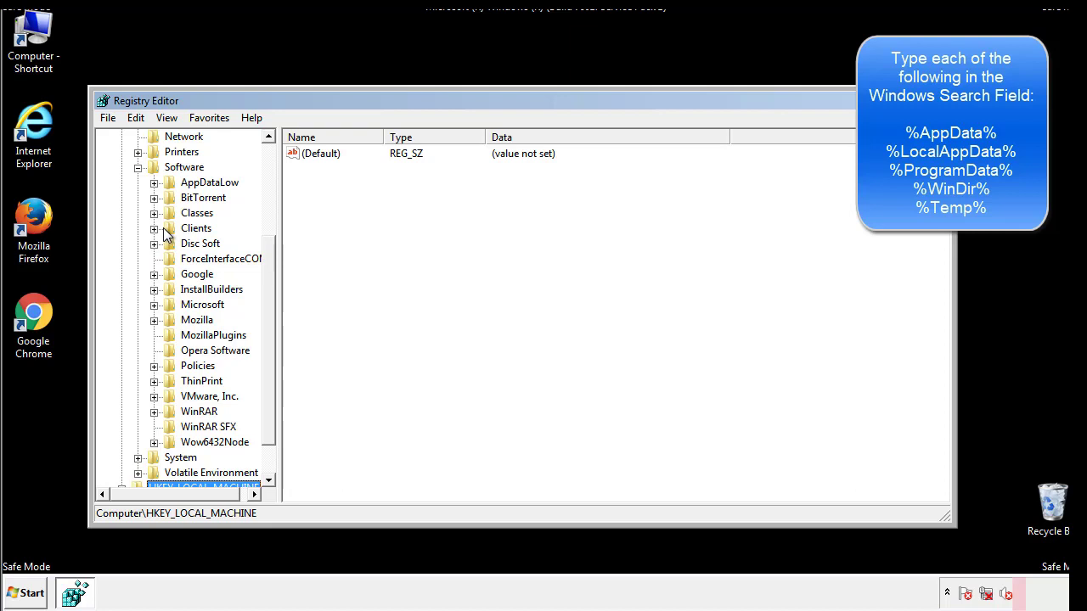
click(154, 306)
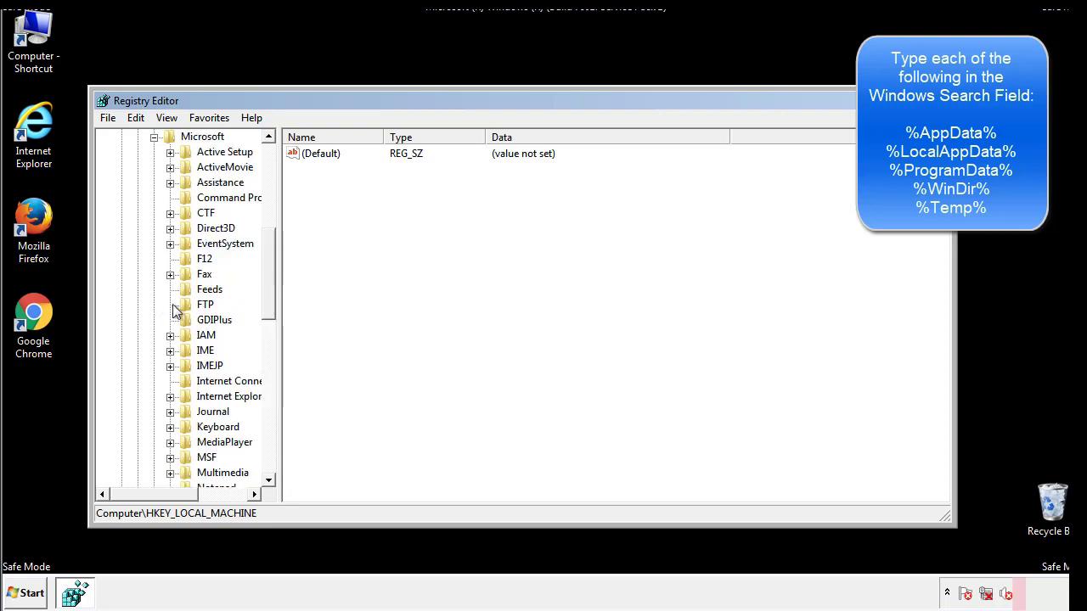
drag(267, 248, 270, 360)
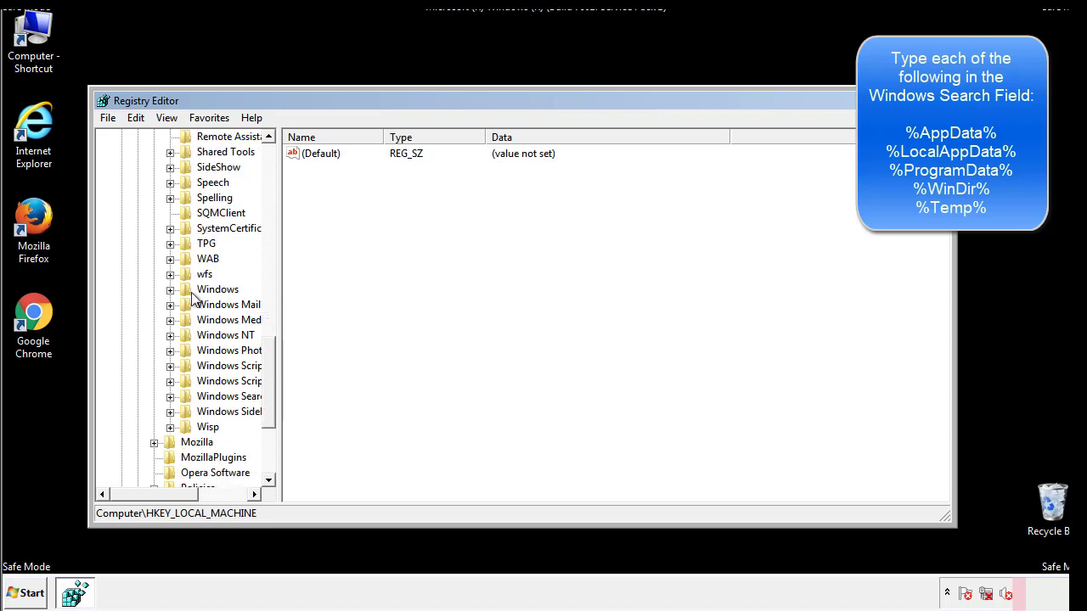
click(170, 289)
click(186, 305)
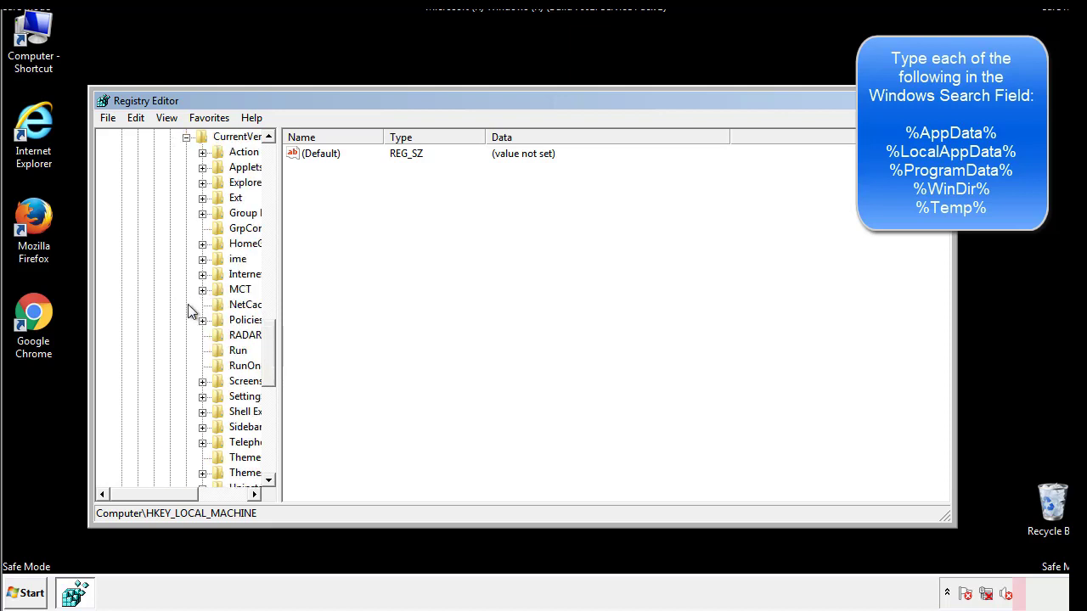
drag(166, 498, 191, 494)
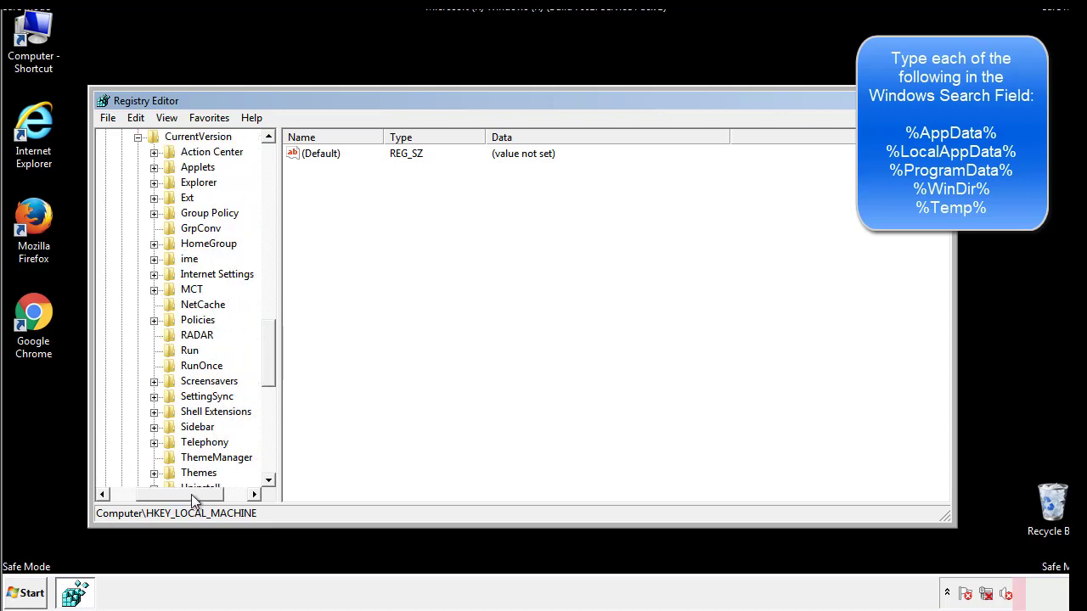
click(185, 347)
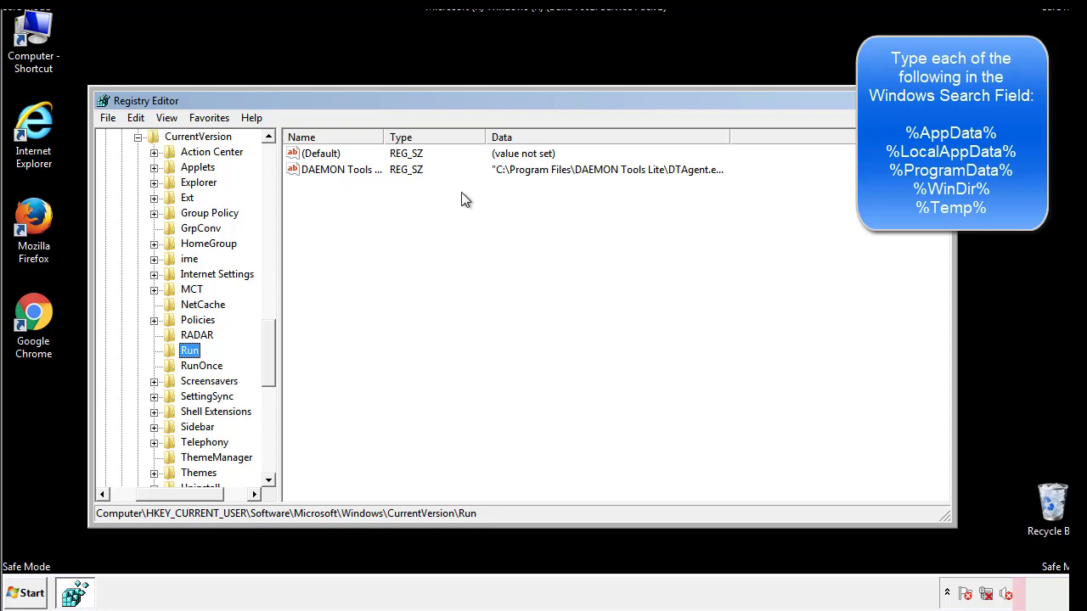
key(Tab)
click(336, 188)
drag(316, 244, 359, 193)
Step: Collapse the Windows key under HKEY_CURRENT_USER\Software\Microsoft and return to the start of the registry tree
drag(180, 492, 156, 493)
drag(275, 369, 268, 354)
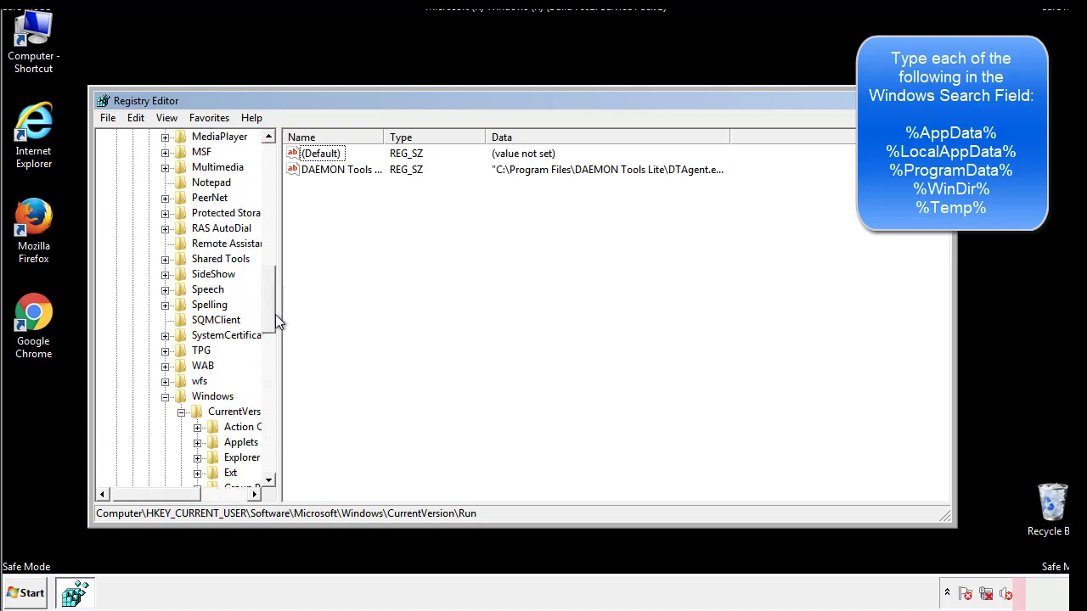
click(167, 397)
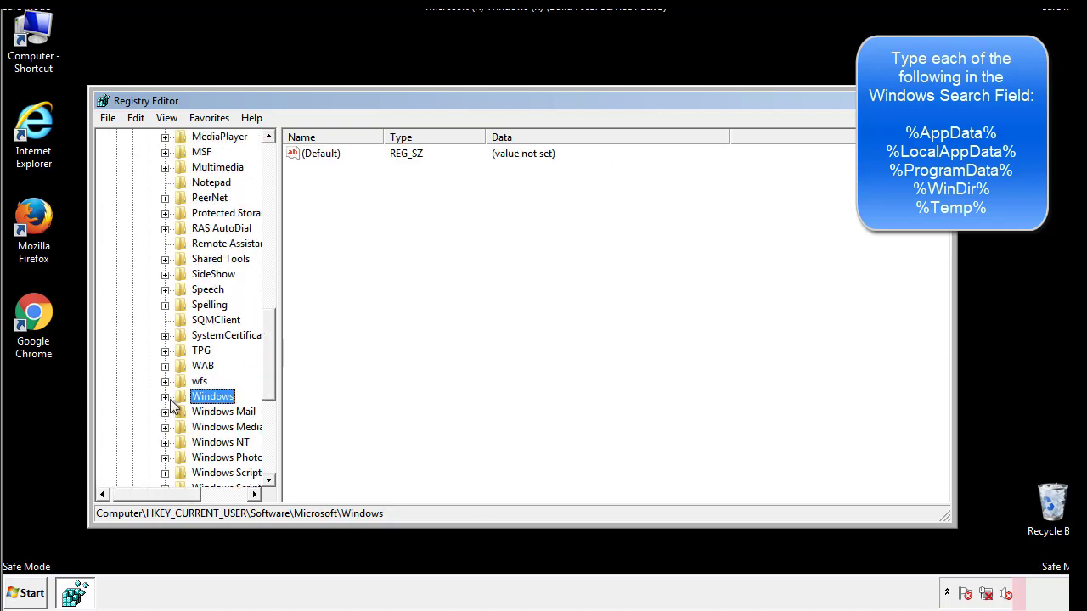
drag(272, 378, 273, 210)
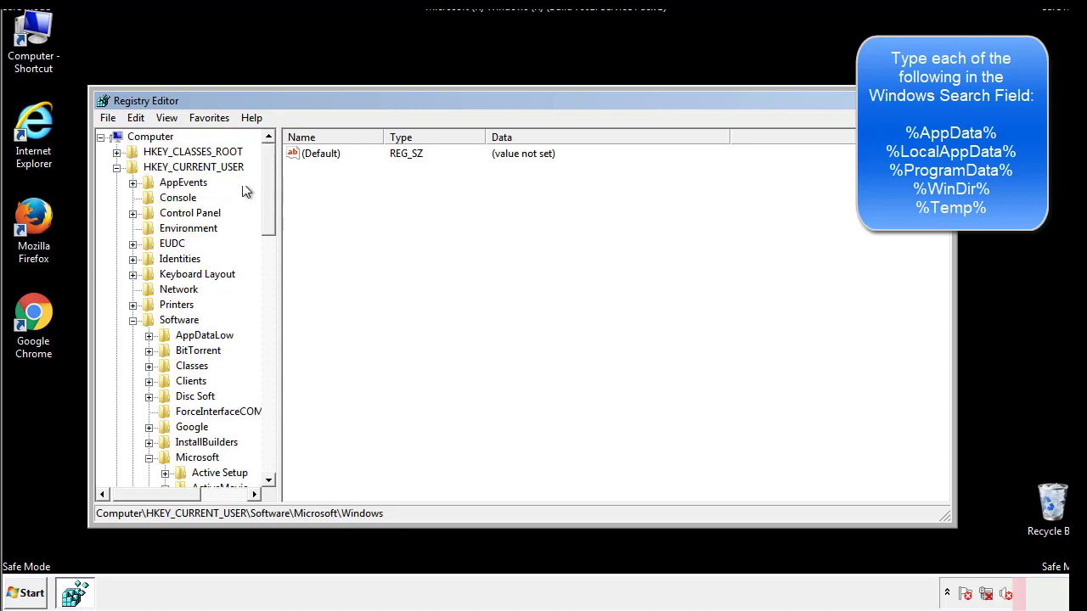
Step: Search the registry keys, values and data for %temp%
click(136, 118)
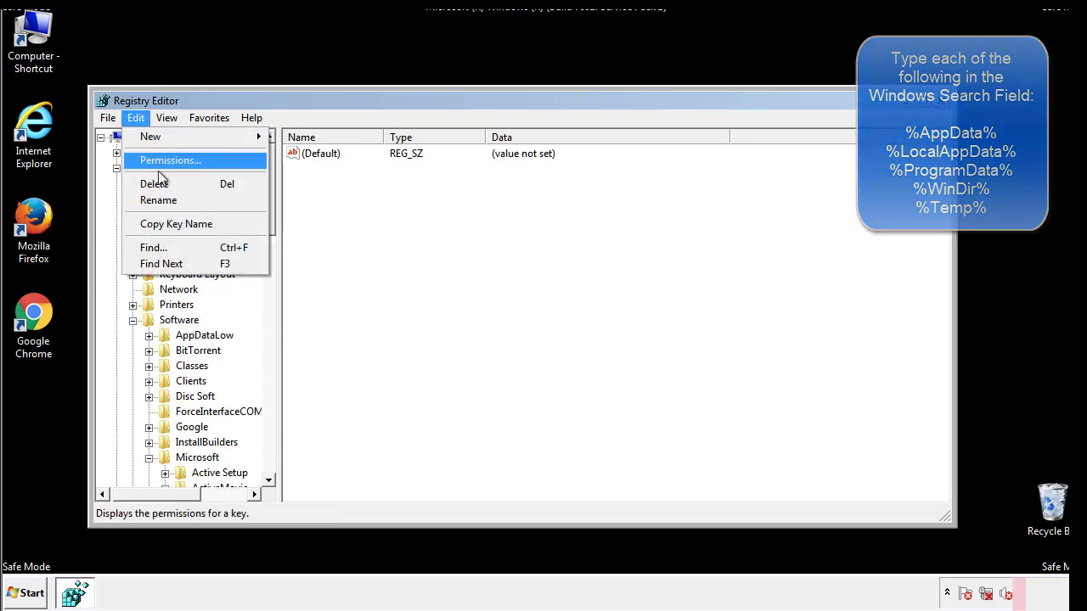
click(157, 247)
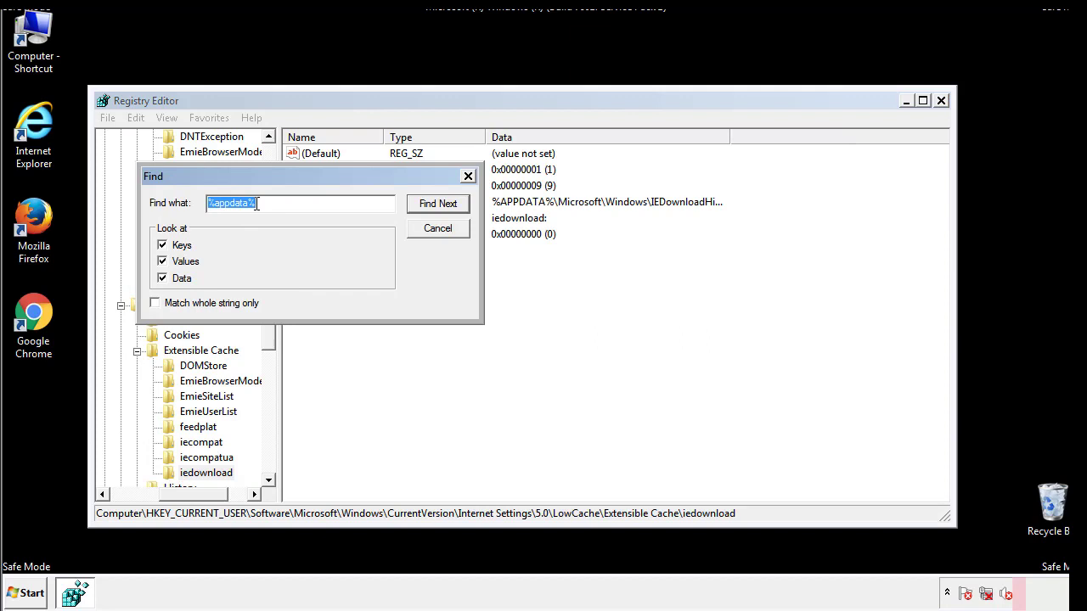
text(%temp%)
key(Return)
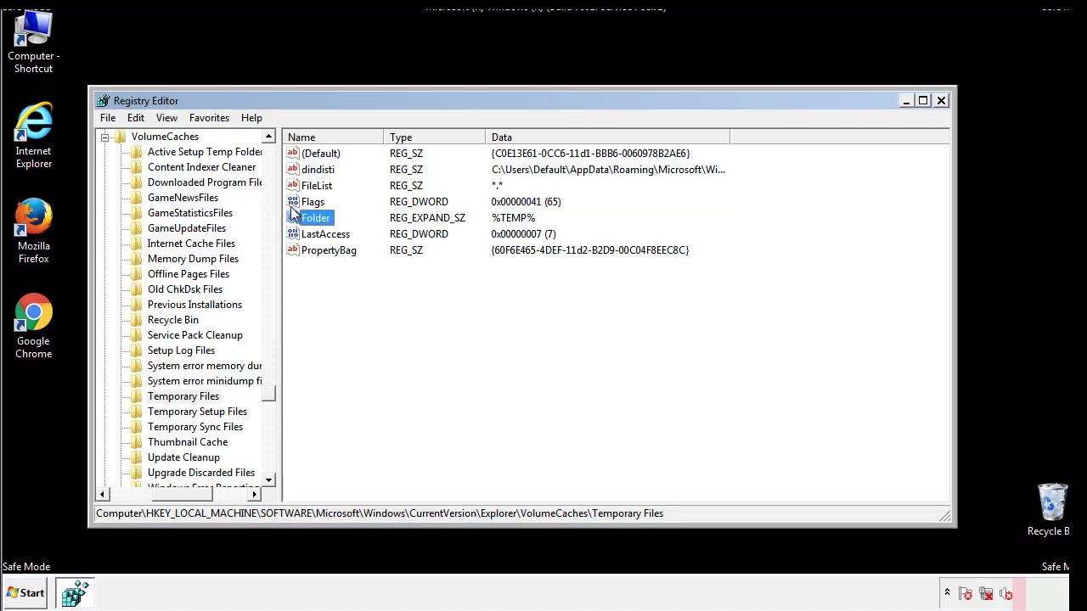
Step: Delete all values in the VolumeCaches\Temporary Files registry key and close the Registry Editor
click(446, 295)
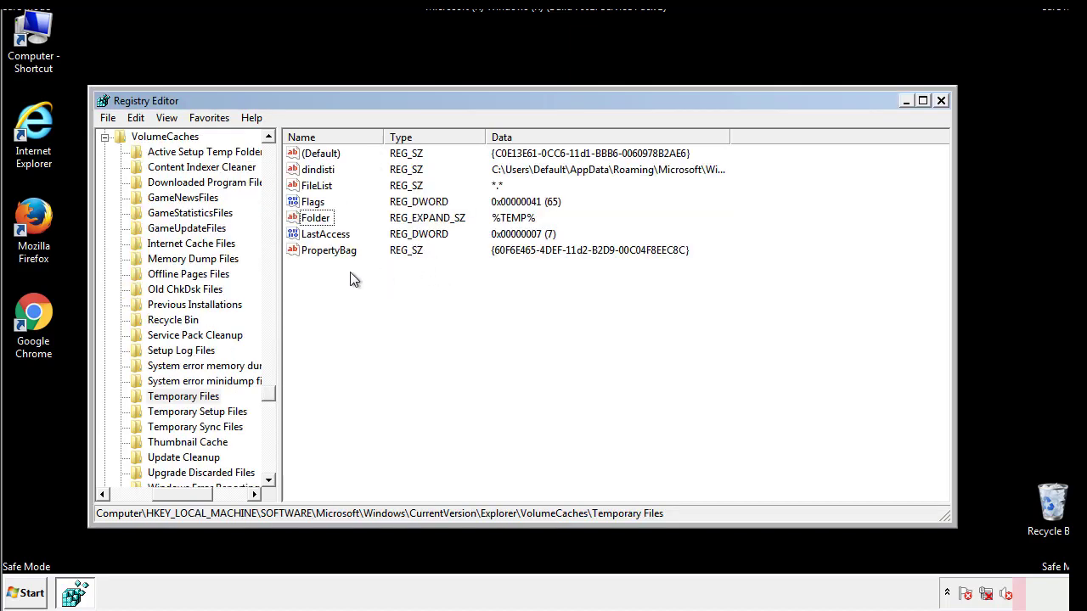
drag(350, 274, 306, 155)
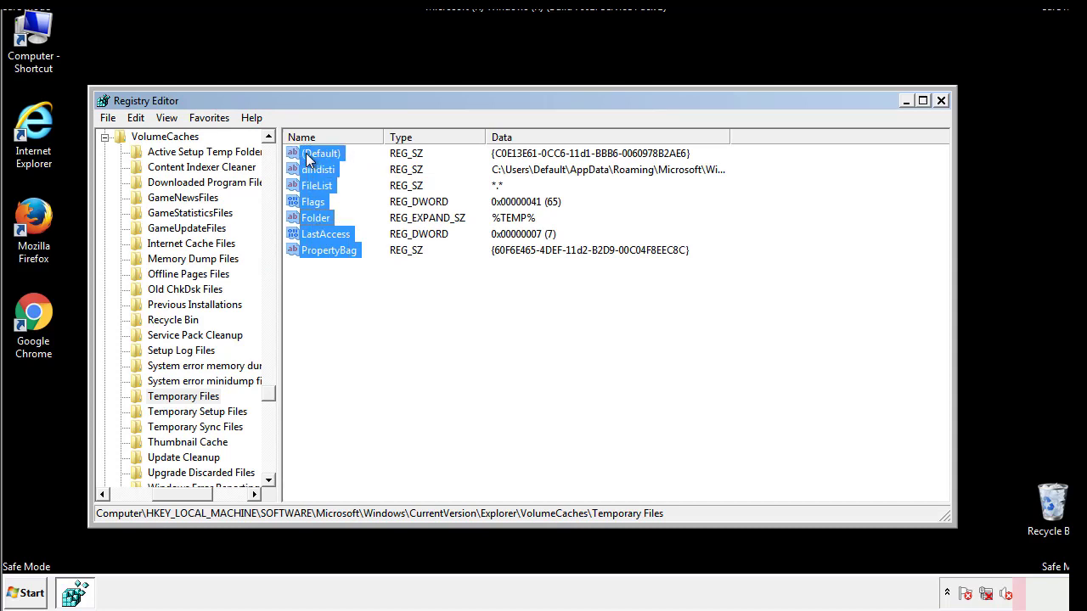
right_click(306, 153)
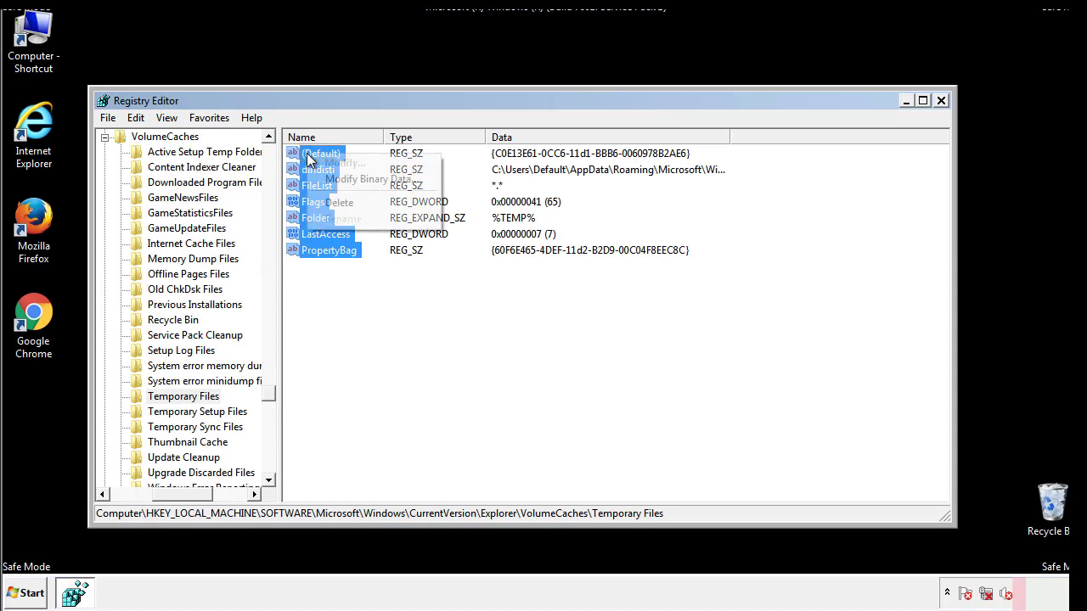
click(331, 201)
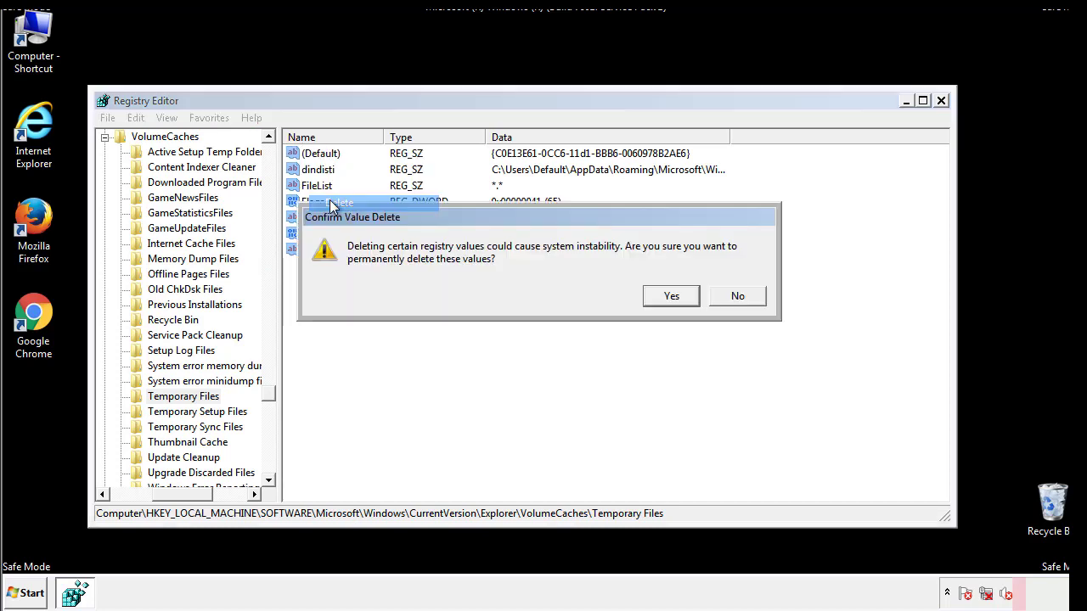
click(689, 296)
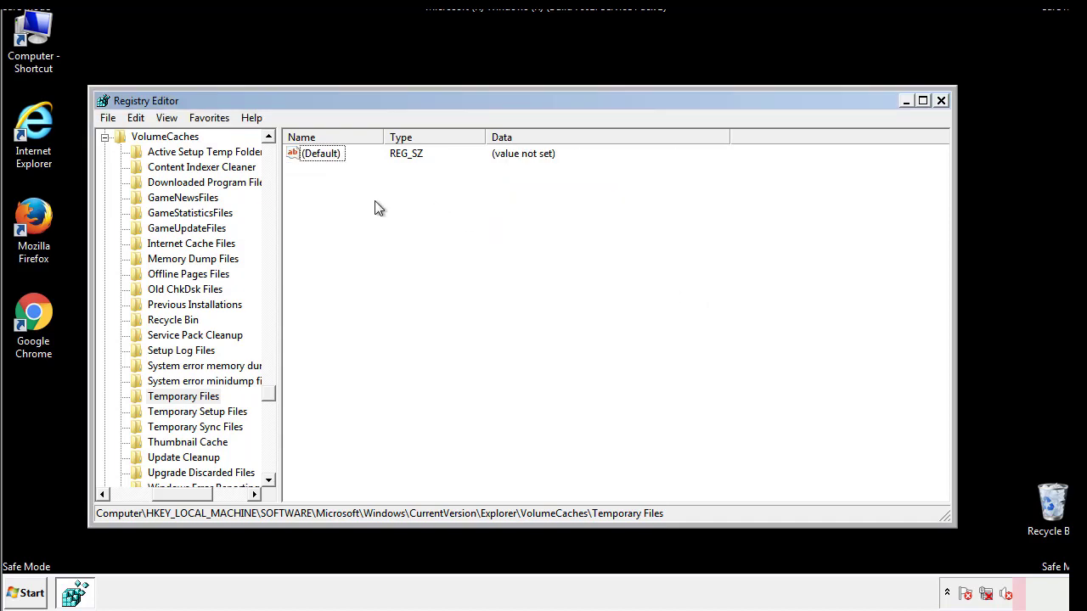
click(943, 101)
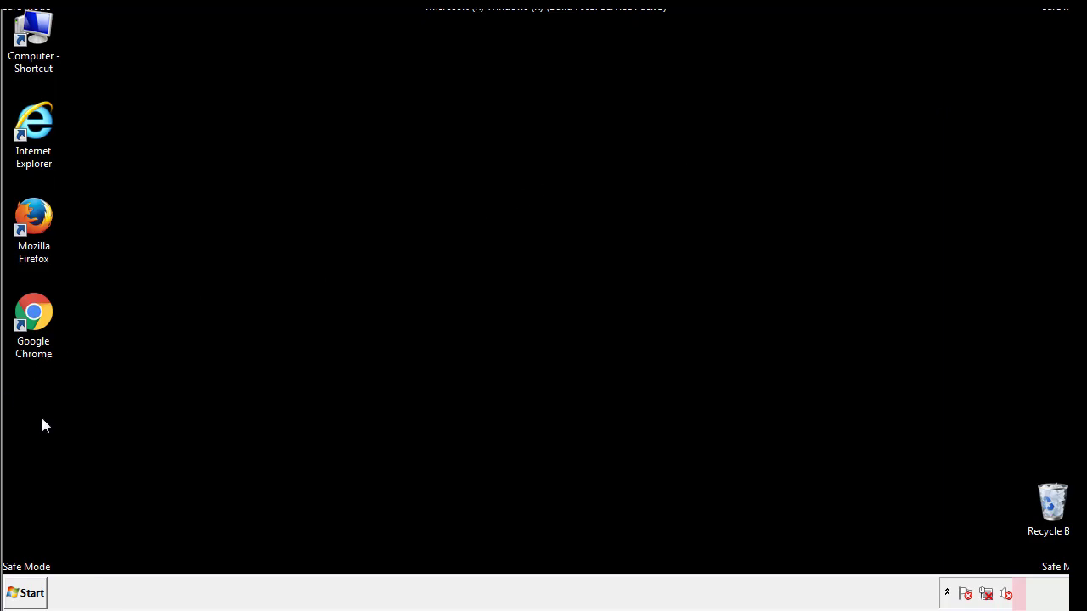
Step: Open the System Configuration utility by running msconfig
click(20, 597)
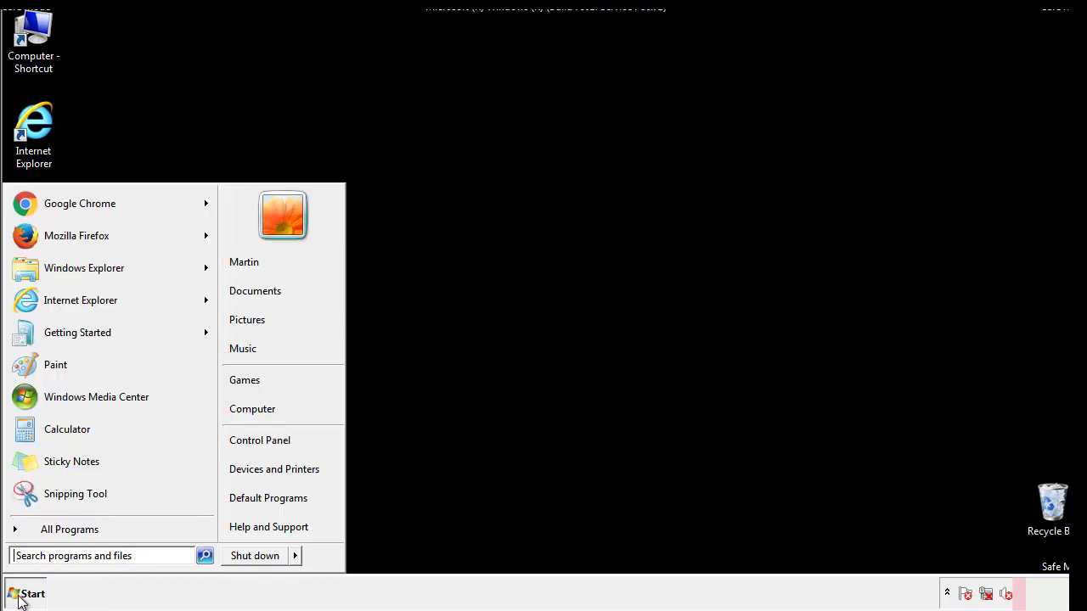
click(59, 556)
text(mscon)
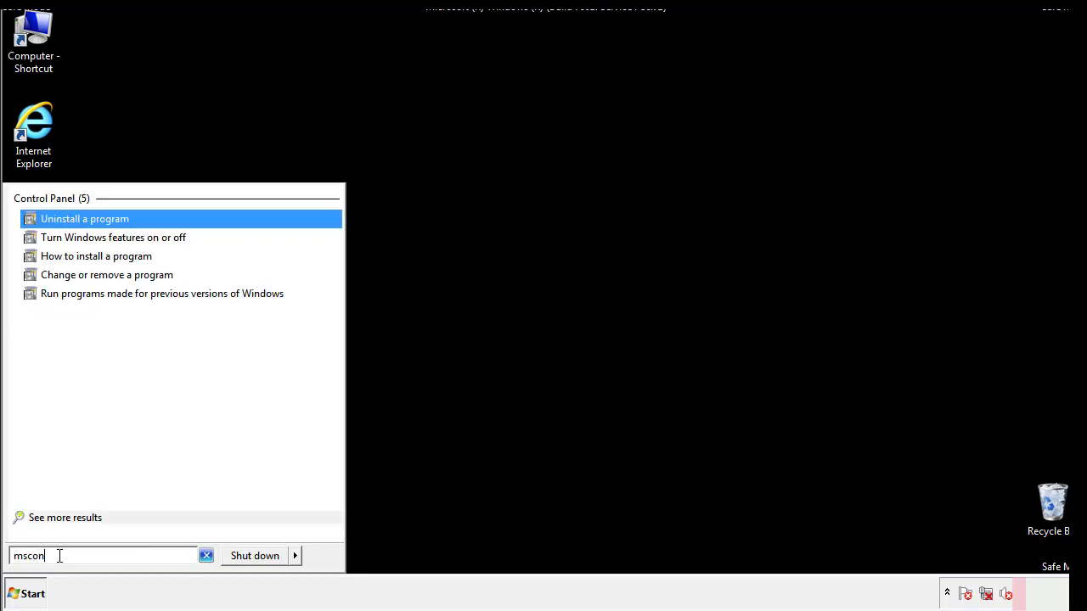
text(fig)
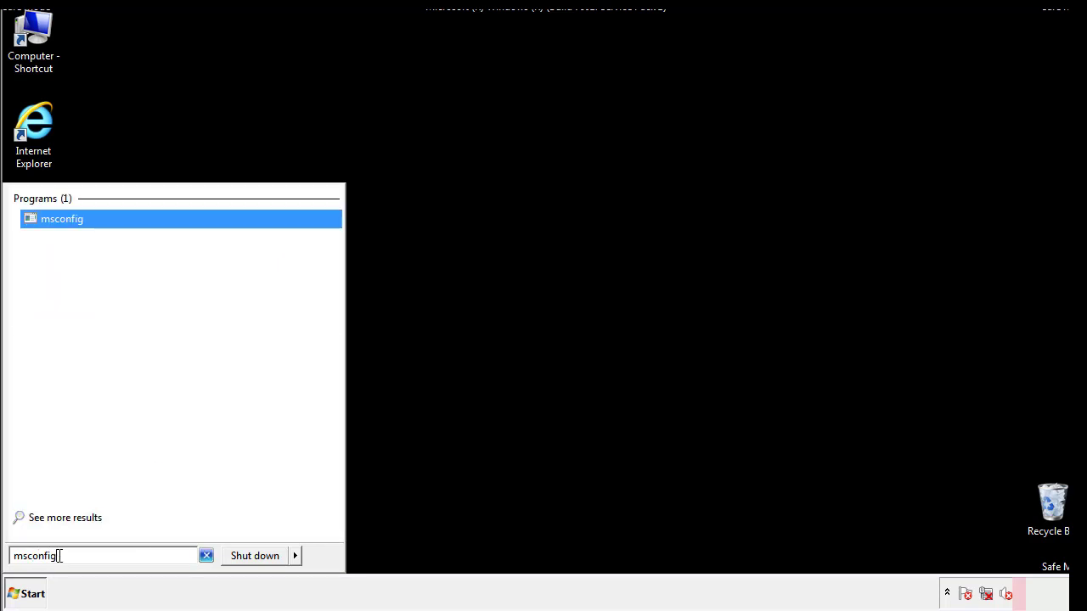
key(Return)
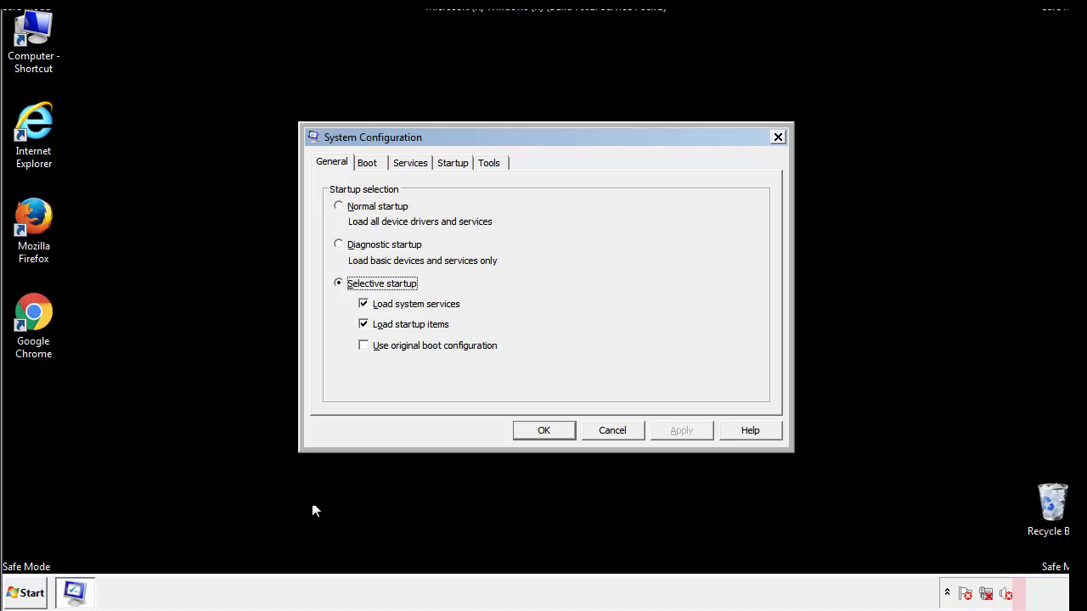
Step: Turn off Safe boot in the boot options, apply the change and restart the computer
click(370, 163)
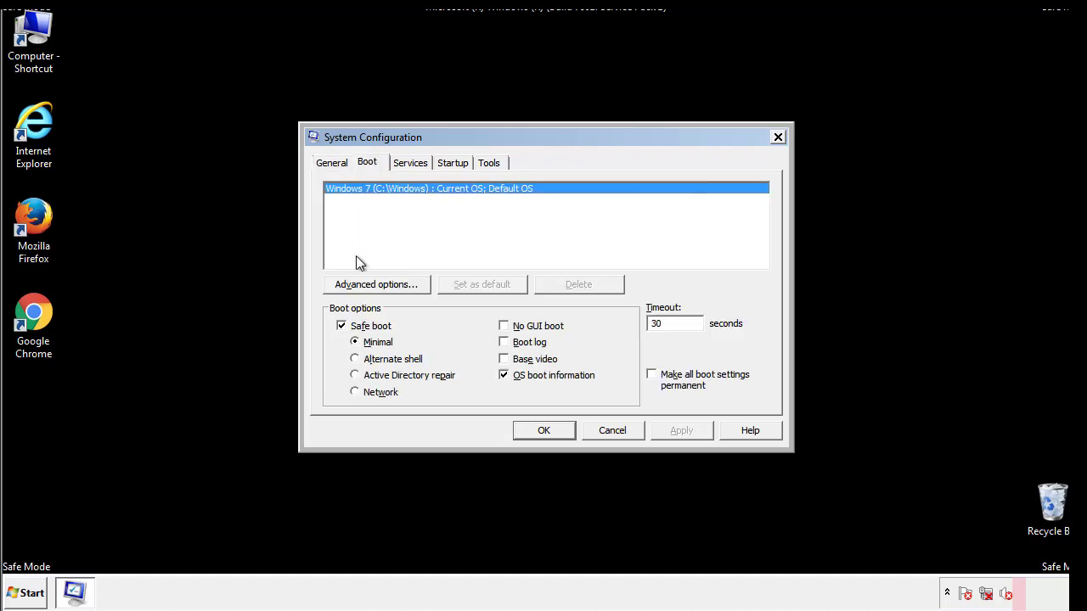
click(342, 326)
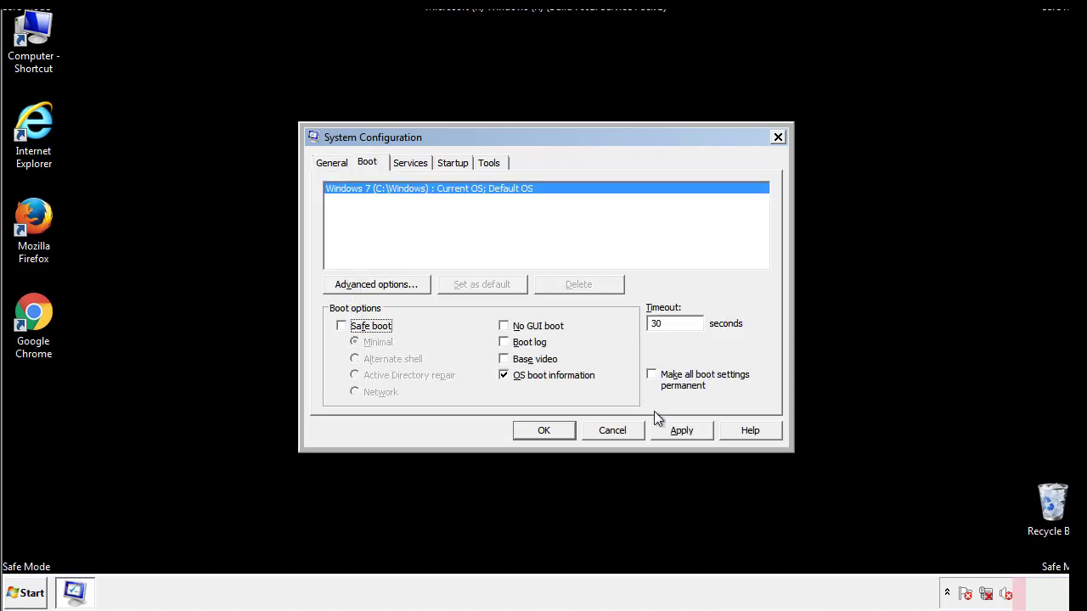
click(683, 430)
click(541, 431)
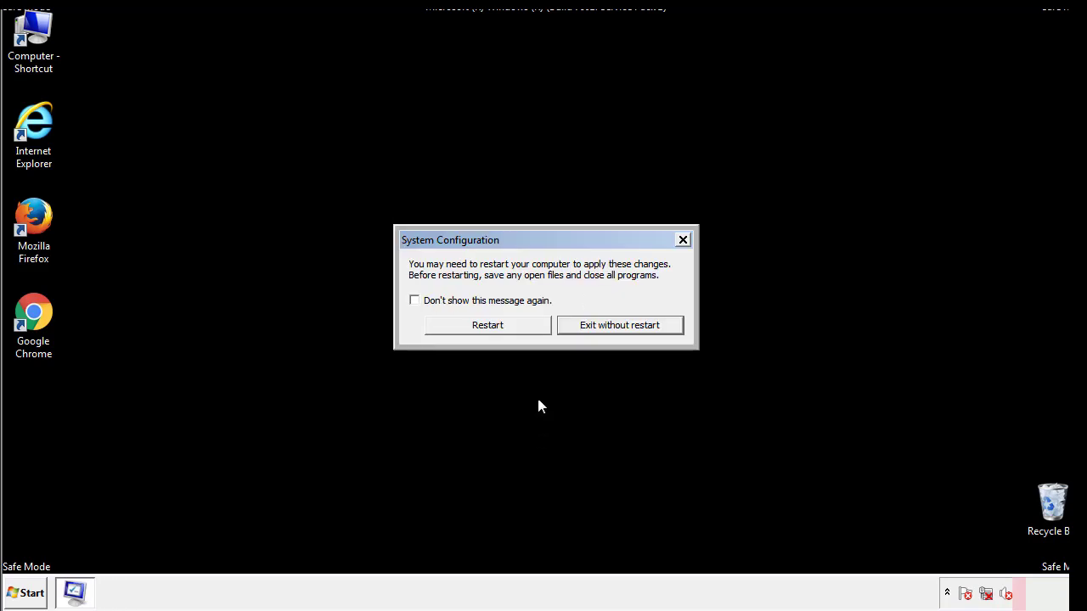
click(503, 329)
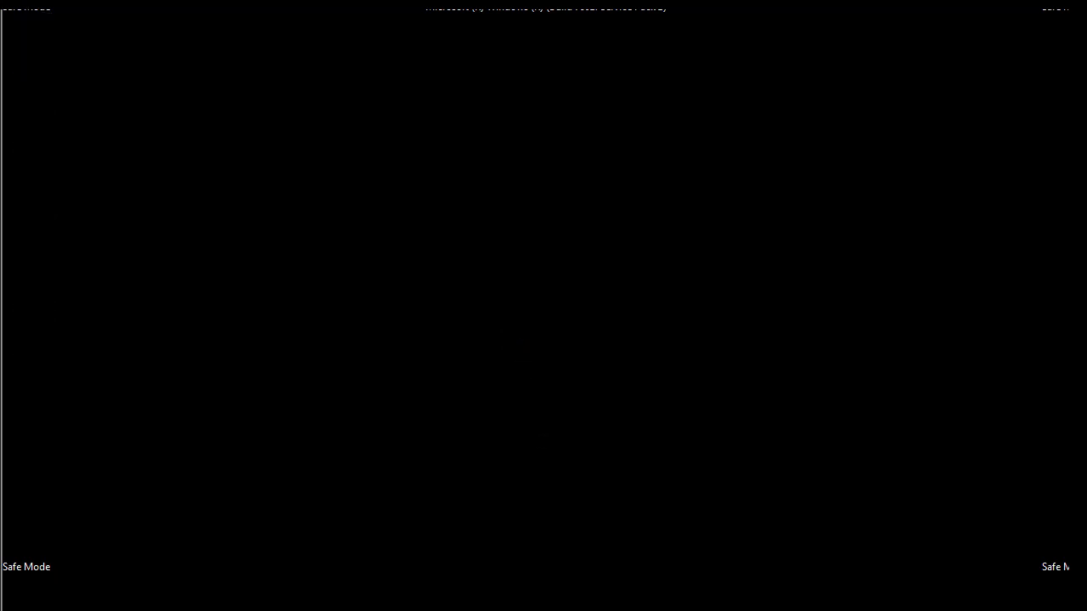